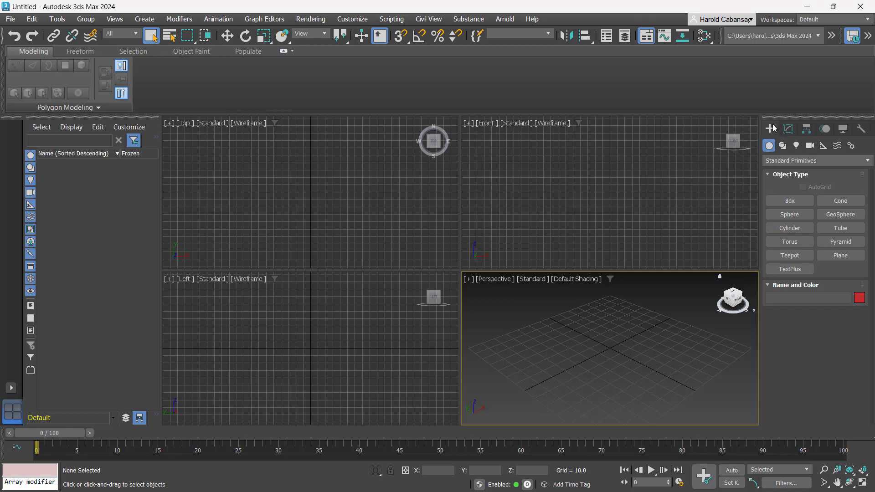
Create a full-height Biped from Systems, dragging it upward at the grid centre in Perspective
click(851, 145)
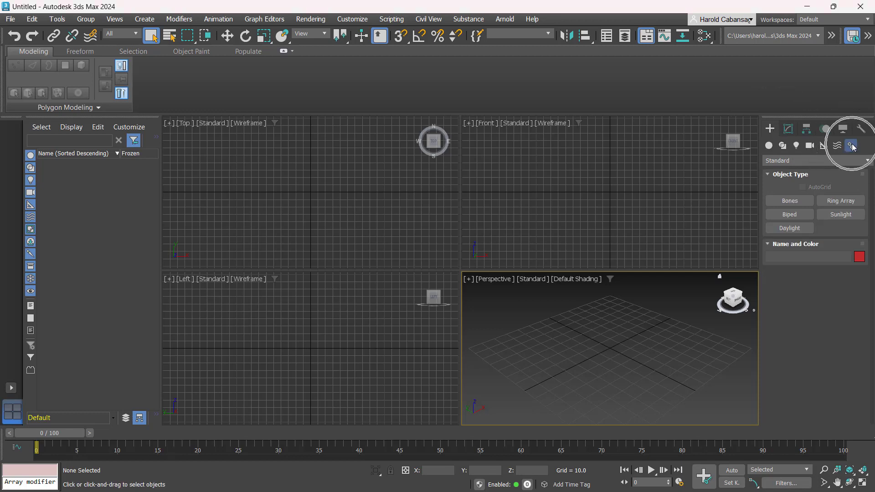
click(789, 214)
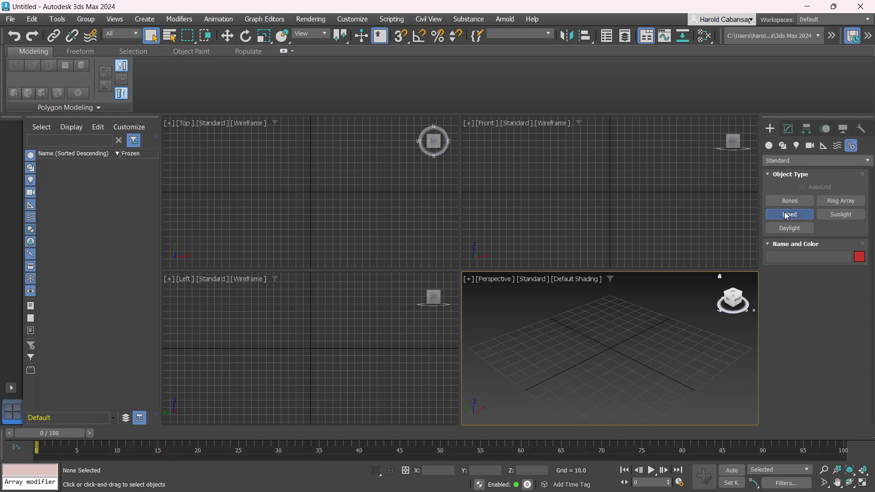
click(607, 345)
drag(676, 328, 701, 217)
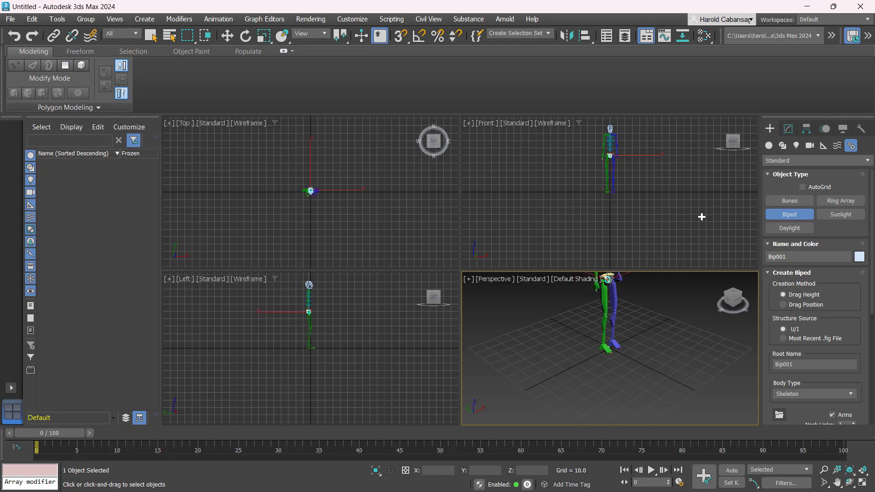
right_click(675, 338)
right_click(675, 337)
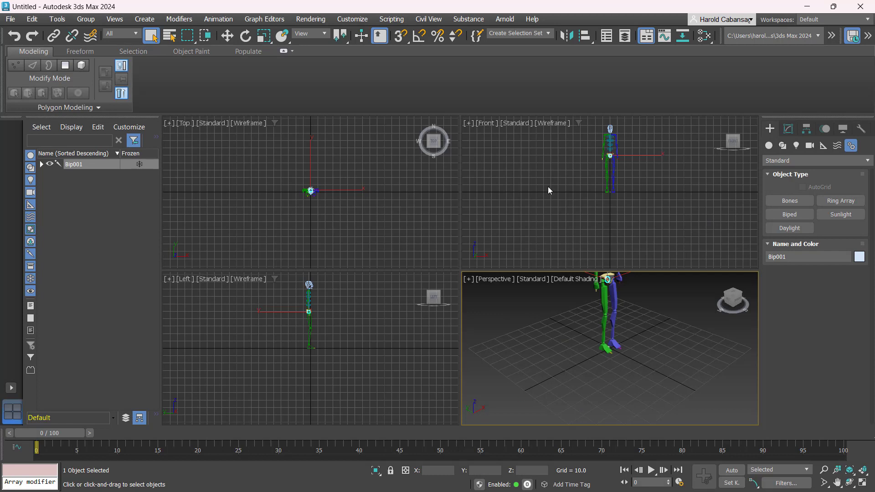
Switch to a two-viewport layout and make the right view a Perspective view framed on the biped
click(12, 390)
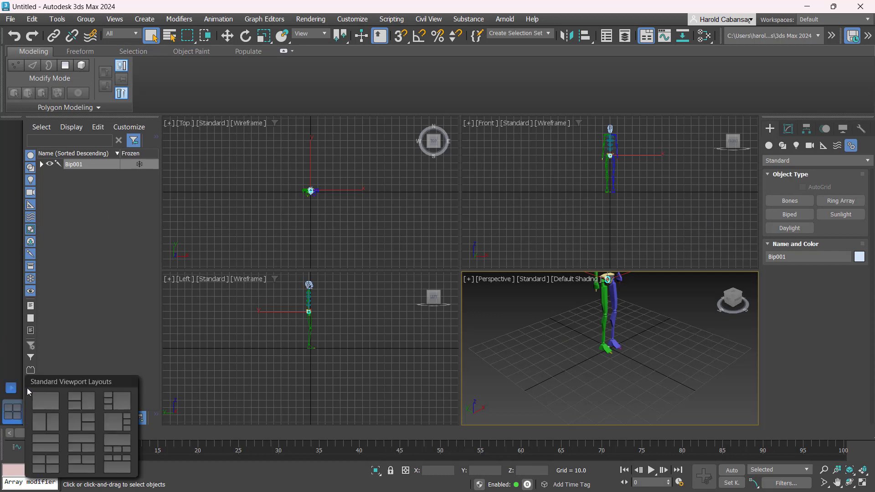
click(45, 422)
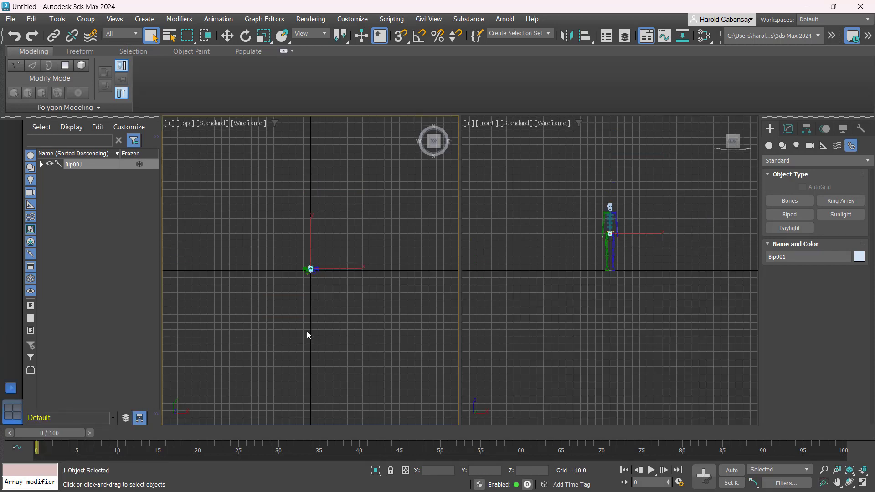
click(558, 270)
key(p)
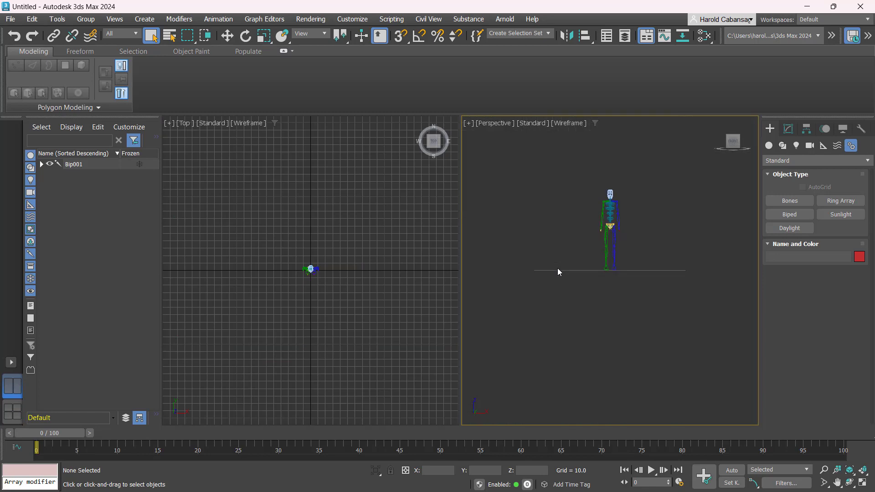
key(z)
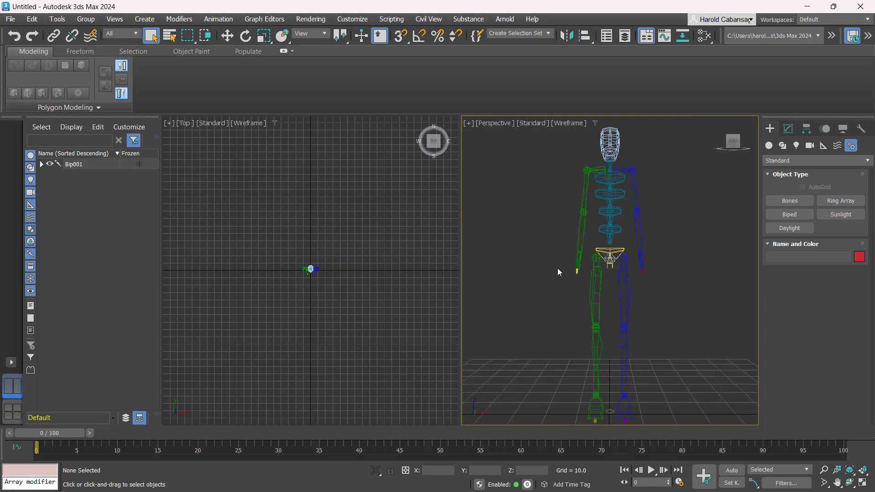
Turn the left view into a zoomed-to-fit Front view with edged-face shading
click(381, 259)
key(f)
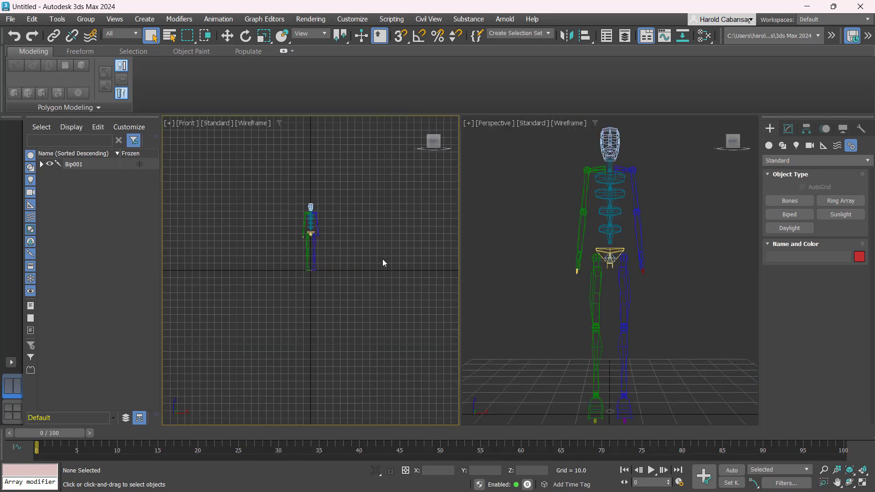
key(z)
key(F3)
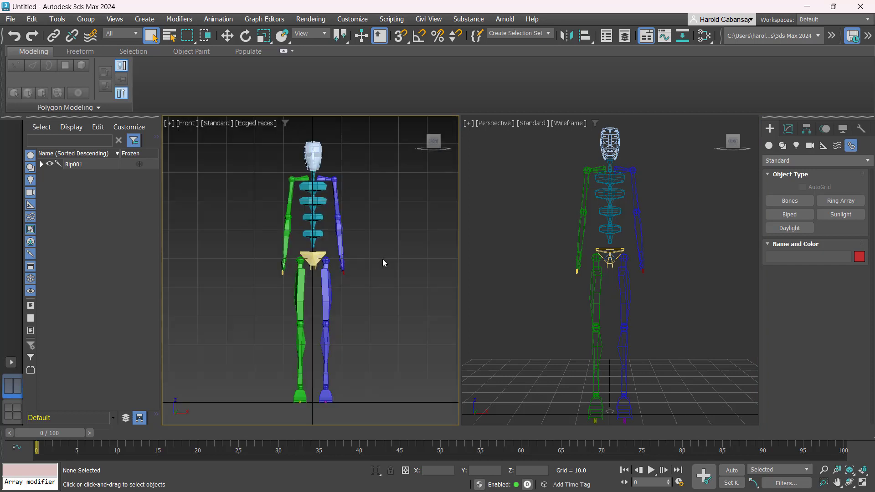
key(g)
Restore the Front view grid, orbit the Perspective view, and select the biped's head
click(531, 271)
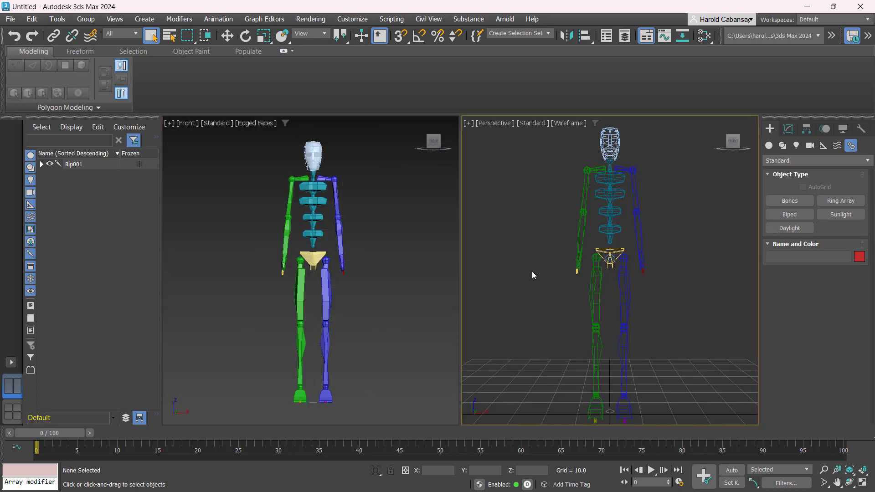
right_click(316, 218)
key(g)
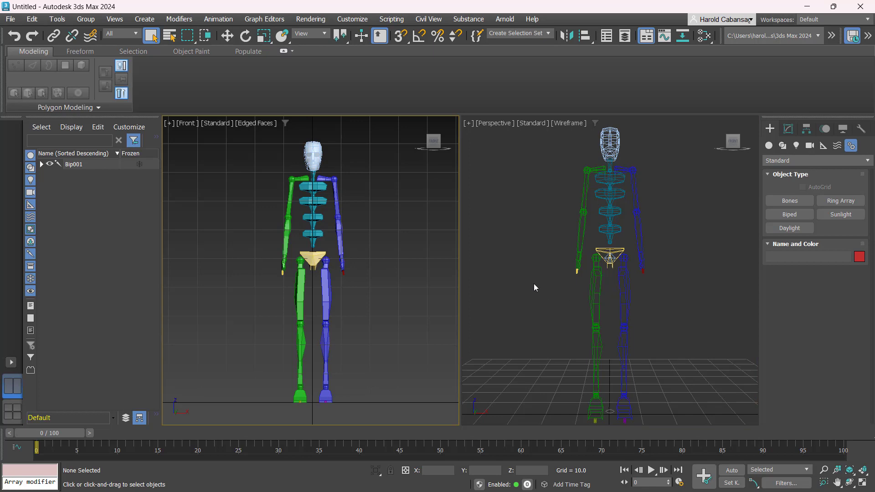
alt+middle_drag(534, 284, 568, 283)
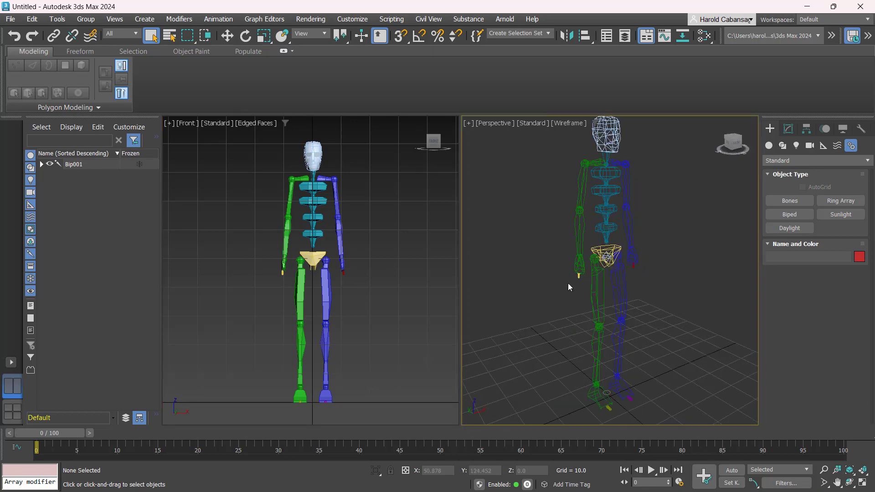
click(605, 137)
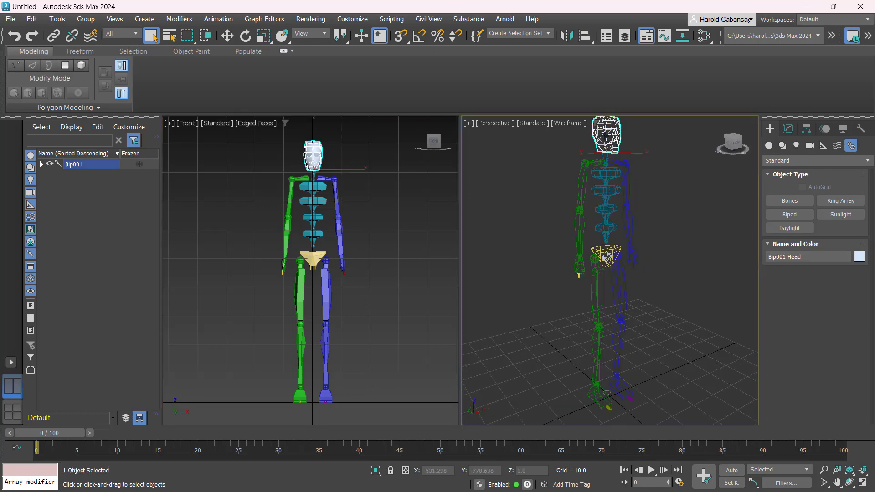
Show the Perspective view with edged faces and open the Motion panel with nothing selected
key(F3)
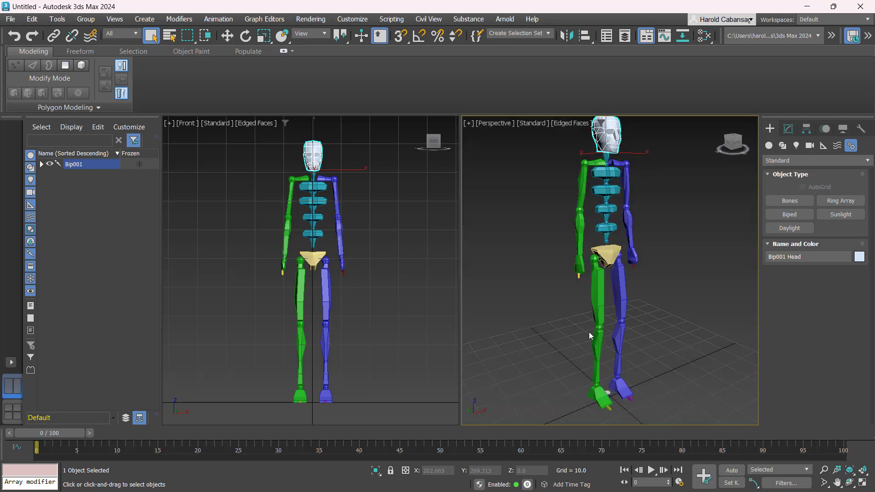
click(806, 132)
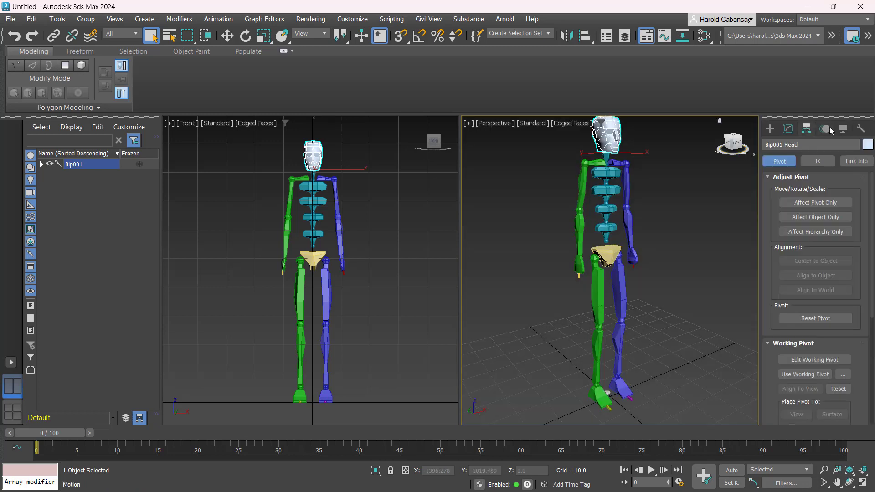
click(826, 129)
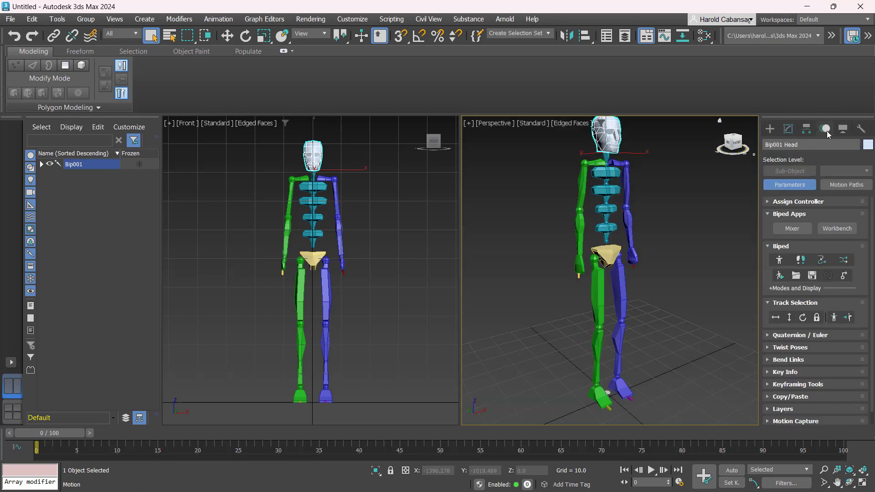
click(571, 185)
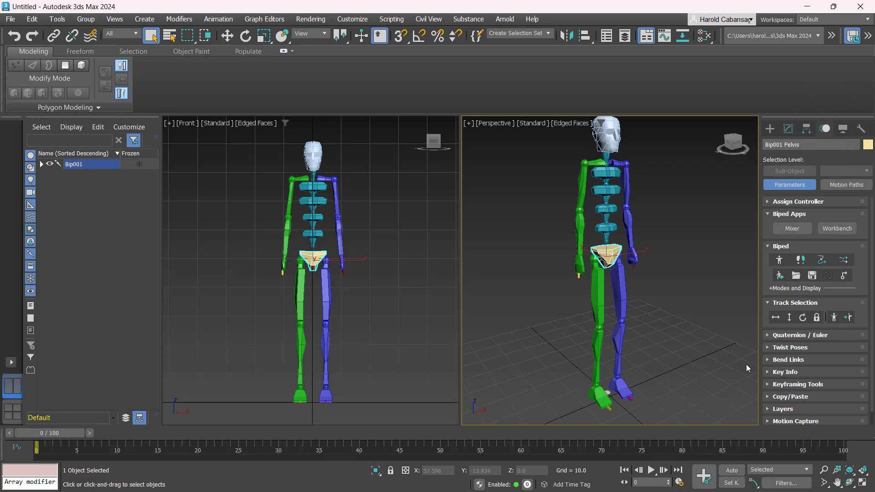
Select Body Horizontal and zero its X and Y position spinners
click(775, 317)
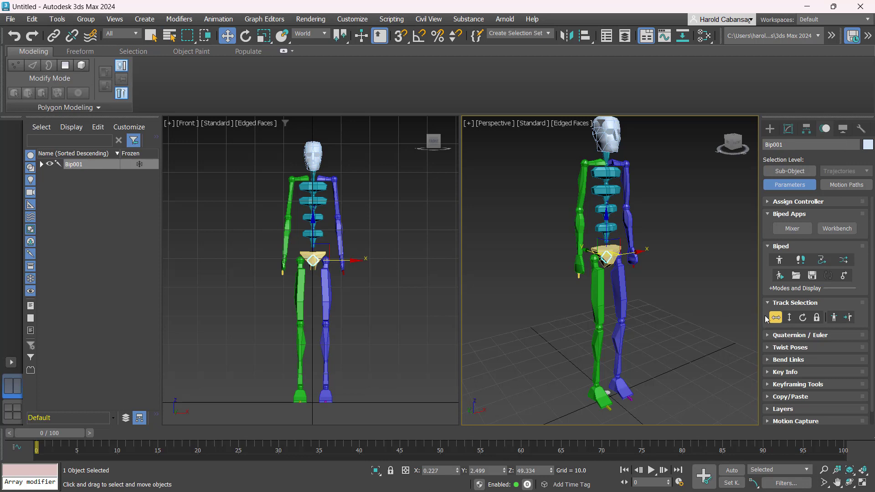
right_click(457, 470)
right_click(503, 471)
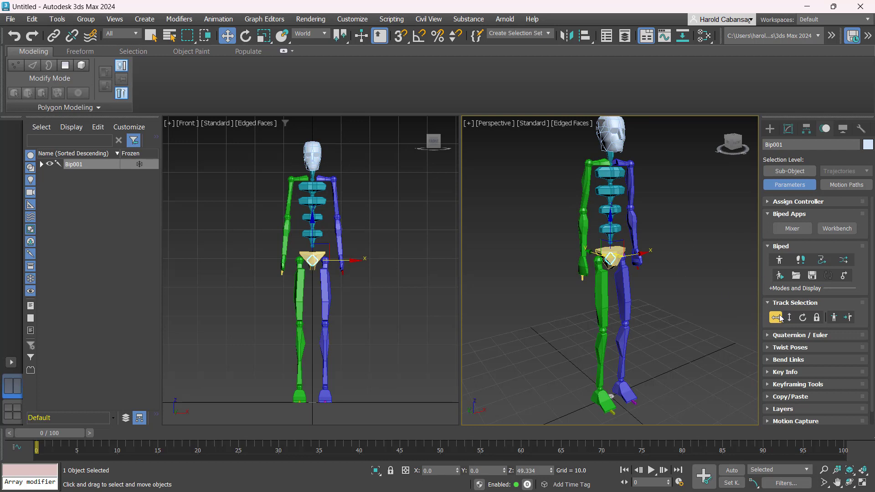
Turn on Figure Mode and reset the biped's X and Y positions to 0
click(777, 260)
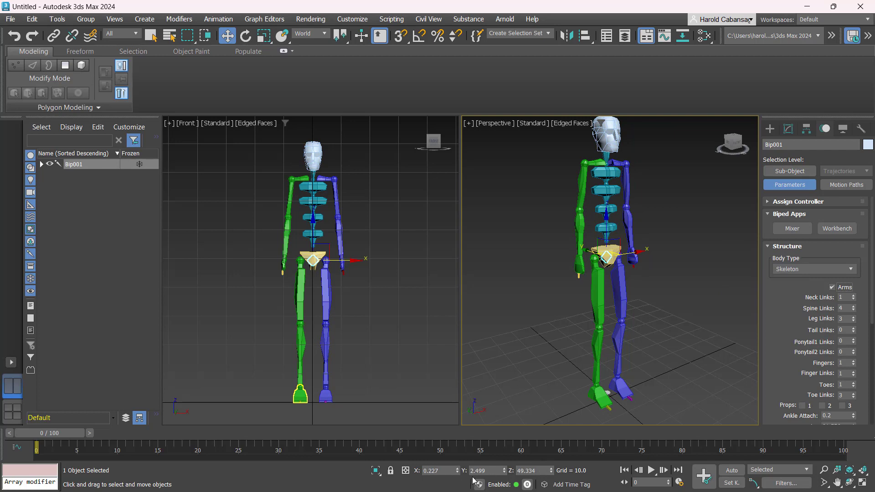
right_click(457, 472)
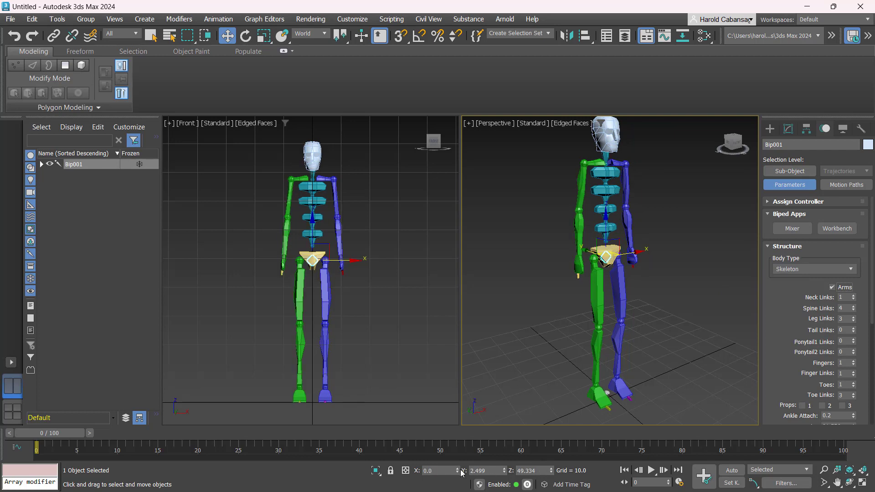
right_click(504, 471)
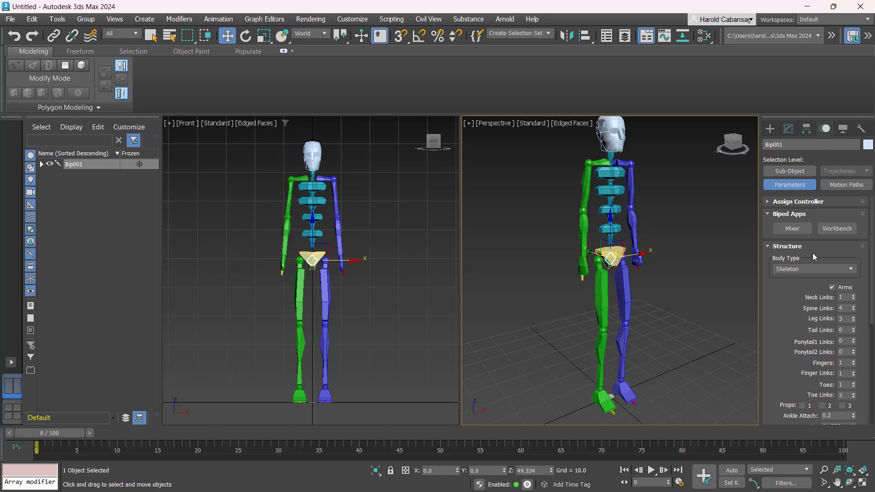
Collapse the Biped Apps and Structure rollouts, then toggle Figure Mode off and back on
scroll(811, 254, down, 5)
scroll(810, 248, up, 5)
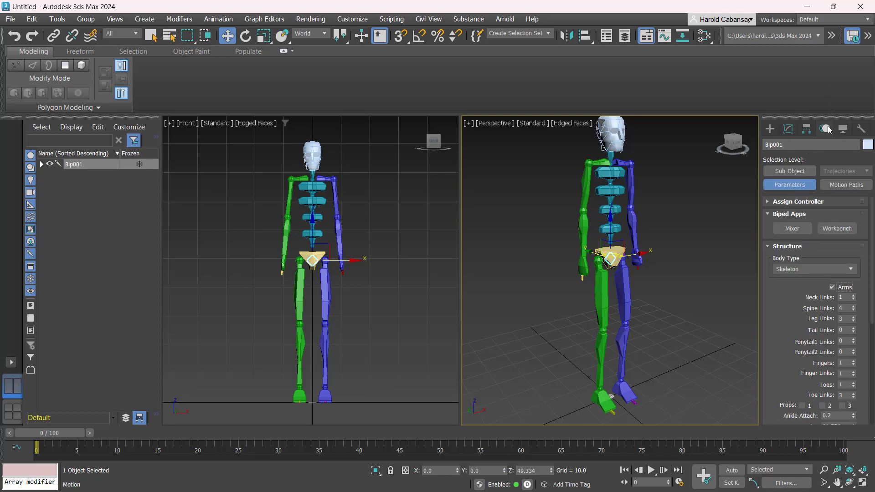
click(781, 202)
click(781, 202)
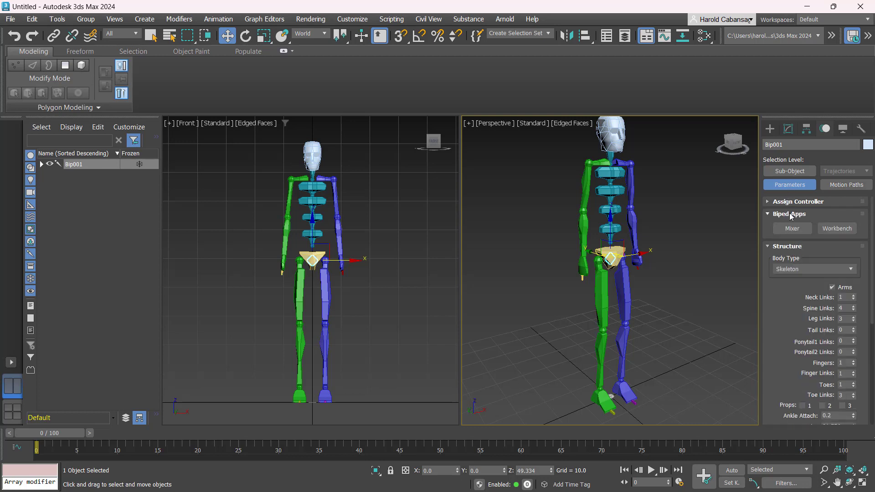
click(791, 215)
click(790, 226)
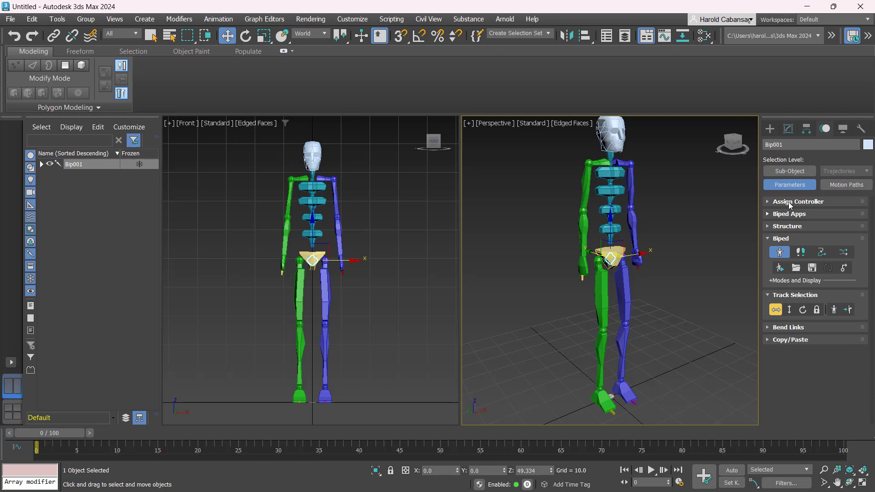
click(780, 258)
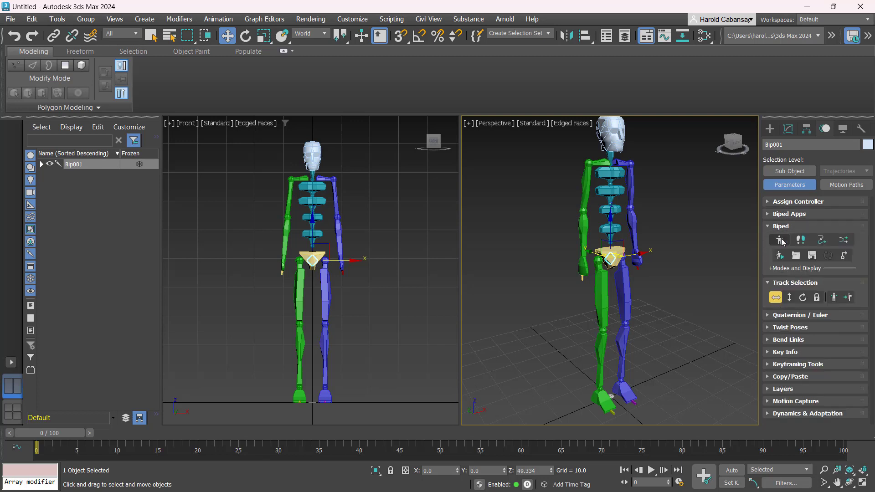
click(782, 242)
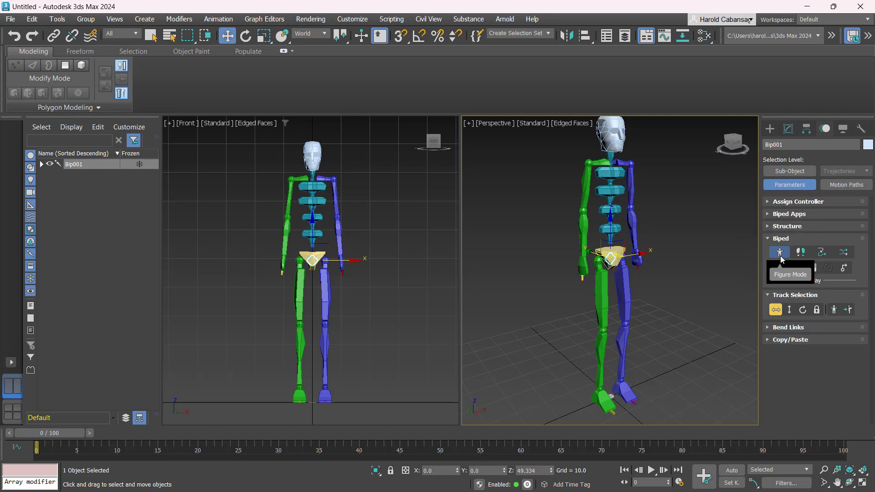
In the Structure rollout, preview Male, Female and Classic body types, then choose Skeleton
click(781, 226)
scroll(795, 248, up, 3)
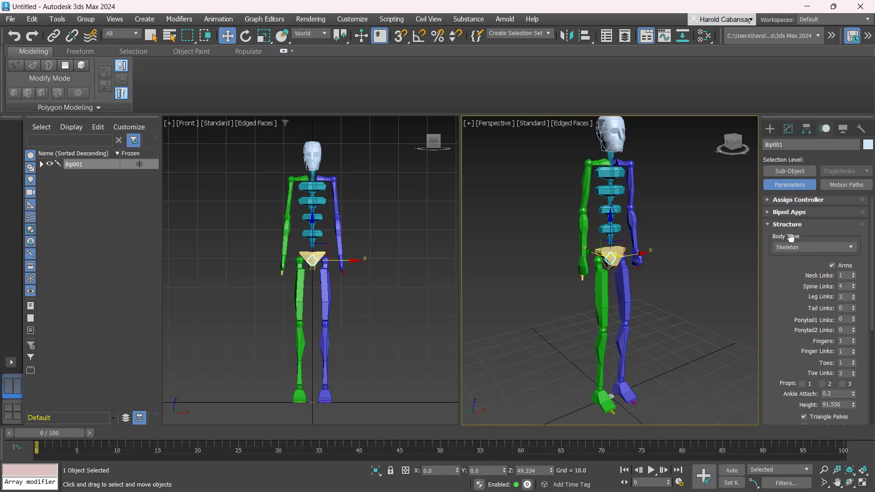
click(784, 250)
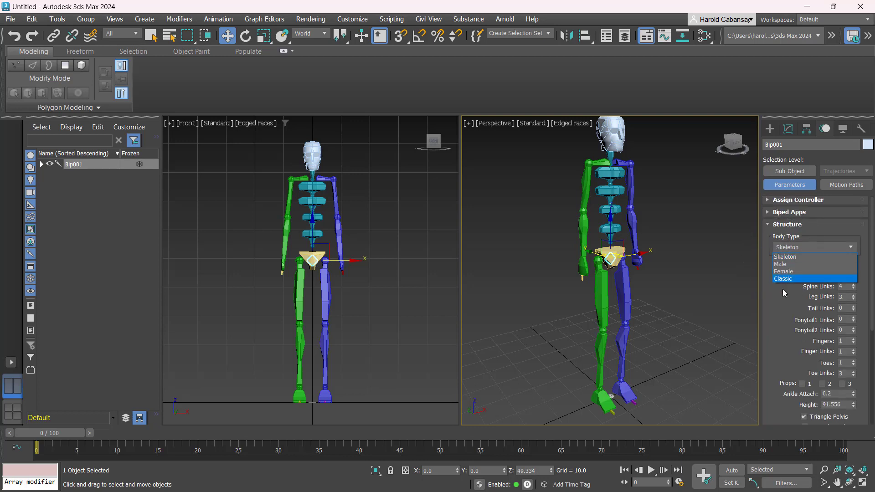
click(793, 264)
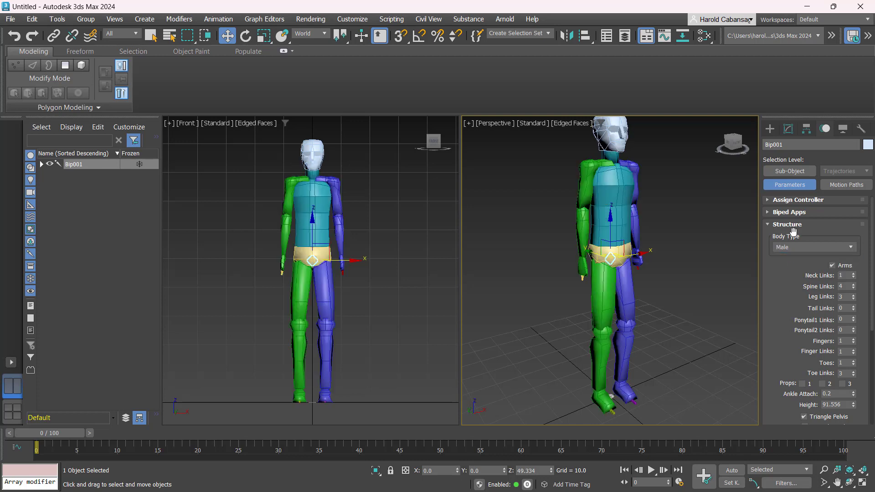
click(794, 248)
click(793, 271)
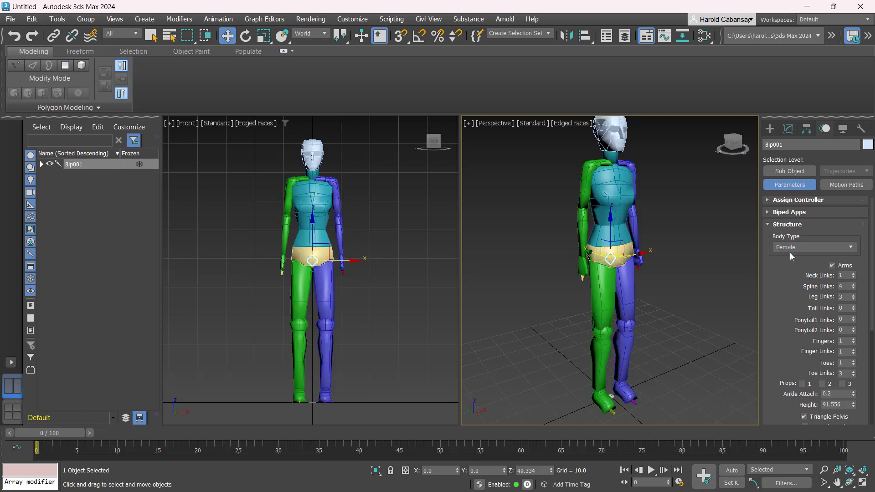
click(793, 248)
click(793, 258)
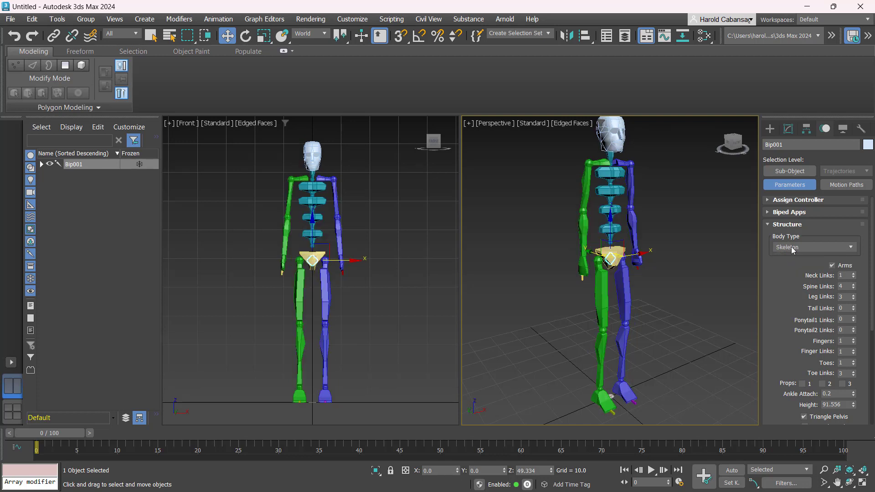
click(792, 248)
click(792, 278)
click(788, 249)
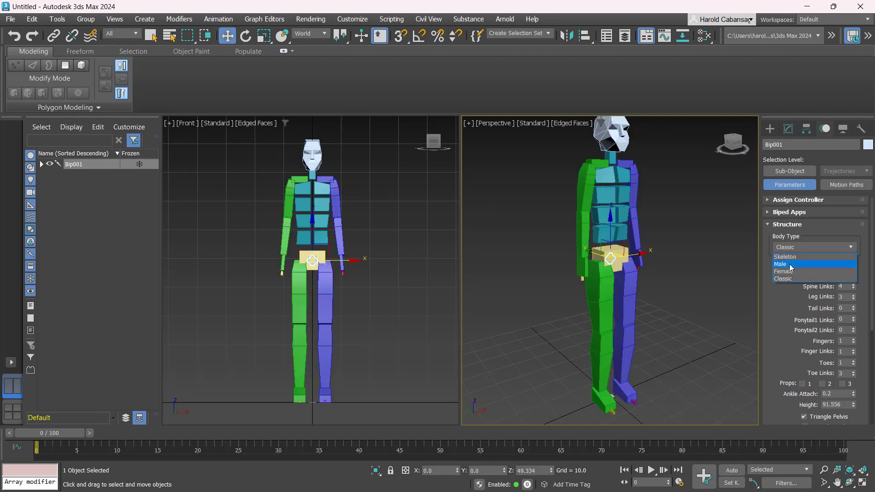
click(788, 258)
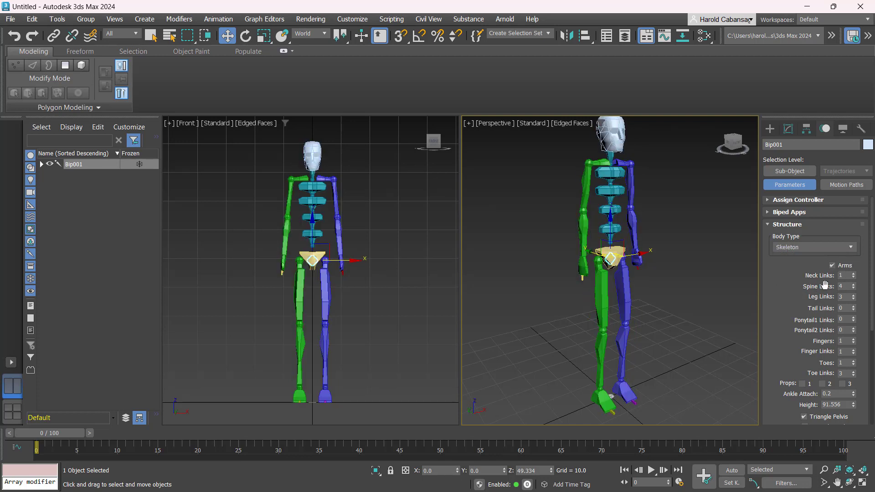
In Structure, set Spine Links 3, Fingers 5, Finger Links 3, and Toe Links 1
scroll(821, 241, down, 3)
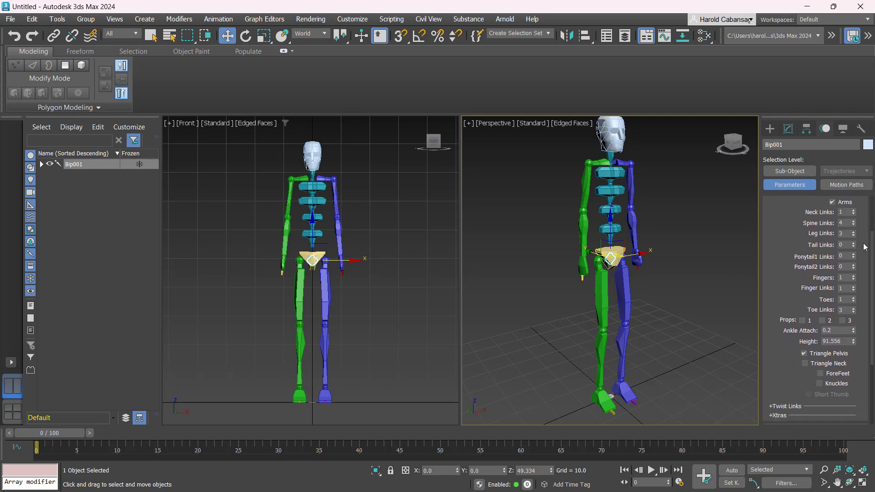
click(843, 223)
text(3)
key(Return)
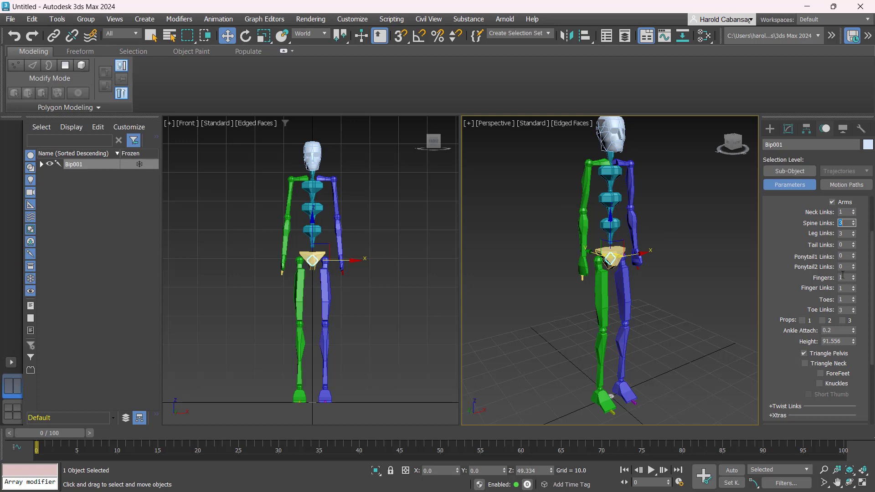
double_click(847, 277)
text(5)
key(Return)
double_click(841, 289)
text(3)
key(Return)
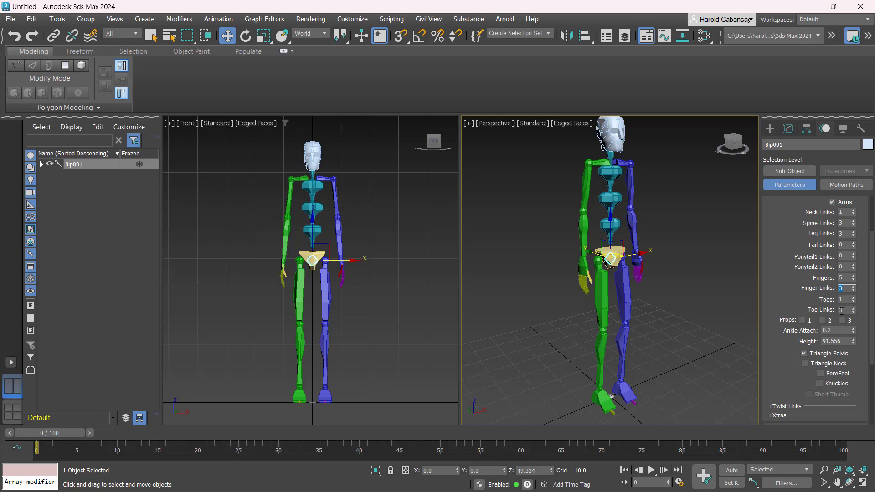
double_click(847, 299)
double_click(849, 309)
Select the left thigh and set the biped's Structure Height to 165
click(693, 267)
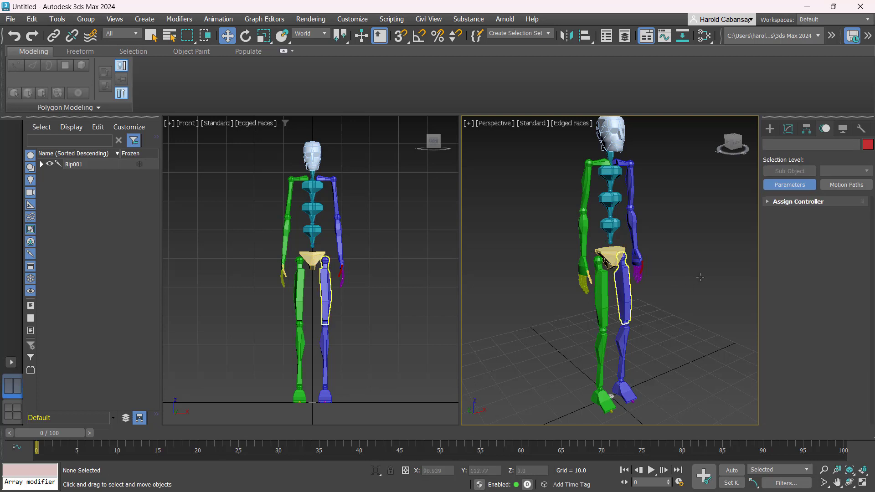
click(623, 291)
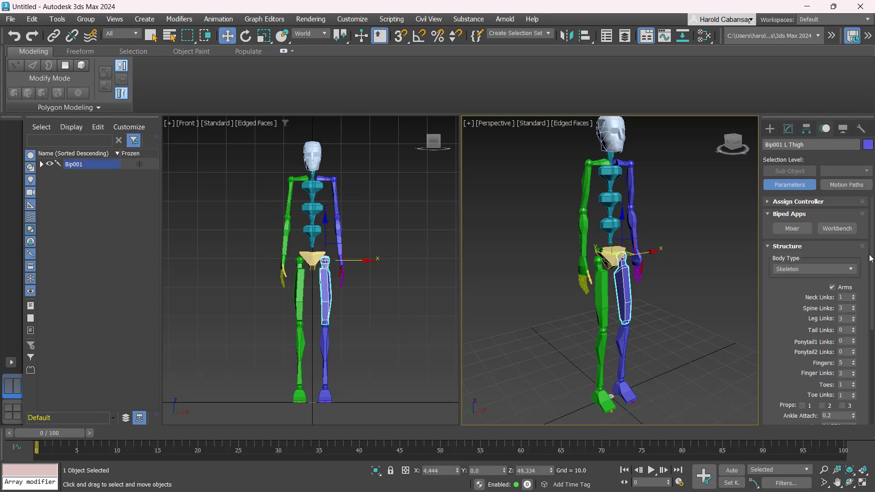
scroll(818, 285, down, 5)
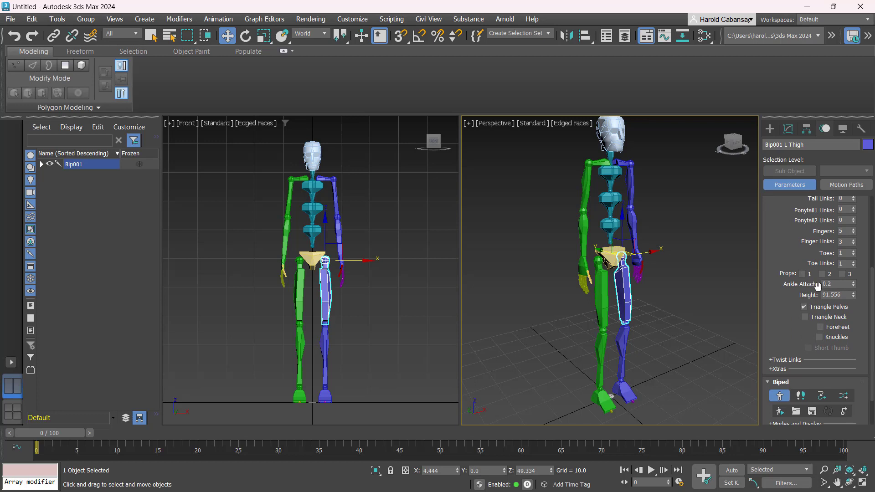
click(844, 296)
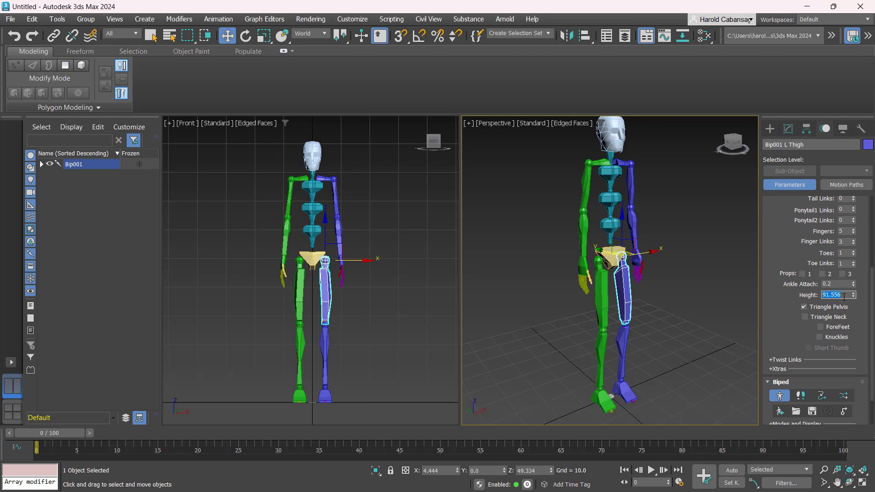
text(165)
key(Return)
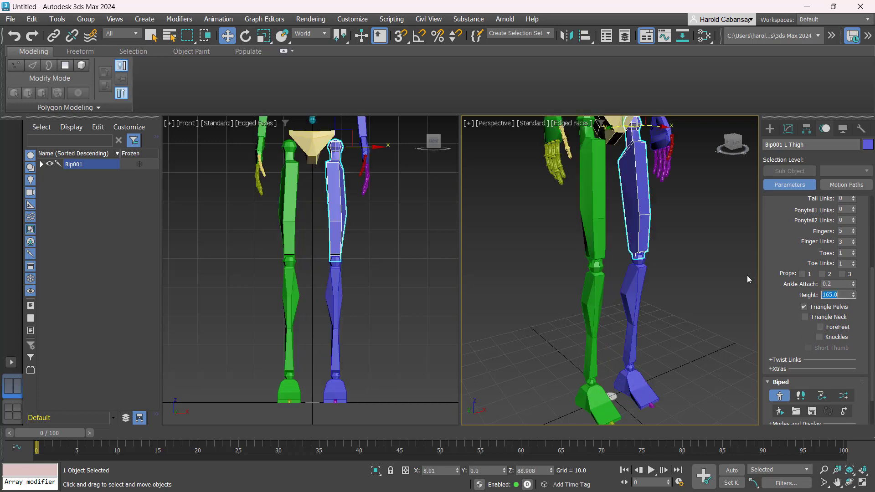
Refit the Front and Perspective views on the enlarged biped and marquee-select all its bones
scroll(499, 276, down, 5)
scroll(504, 276, up, 1)
middle_drag(638, 272, 668, 322)
click(668, 322)
scroll(658, 343, up, 1)
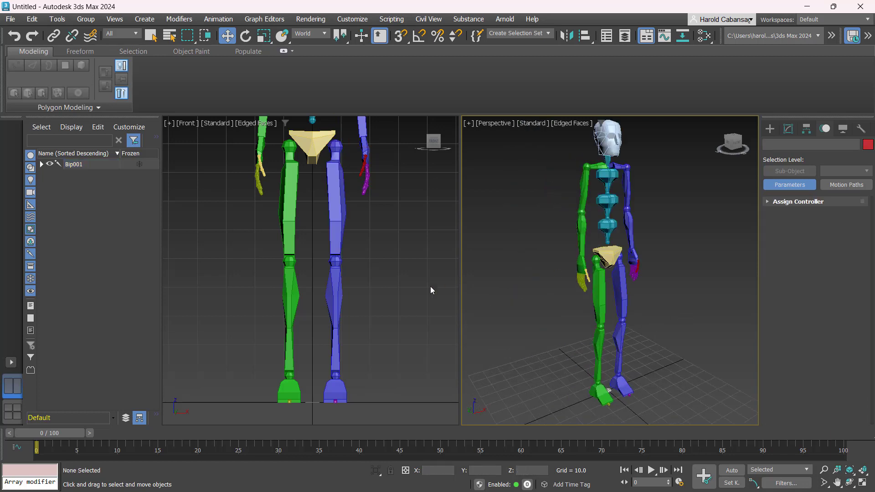
click(396, 308)
key(z)
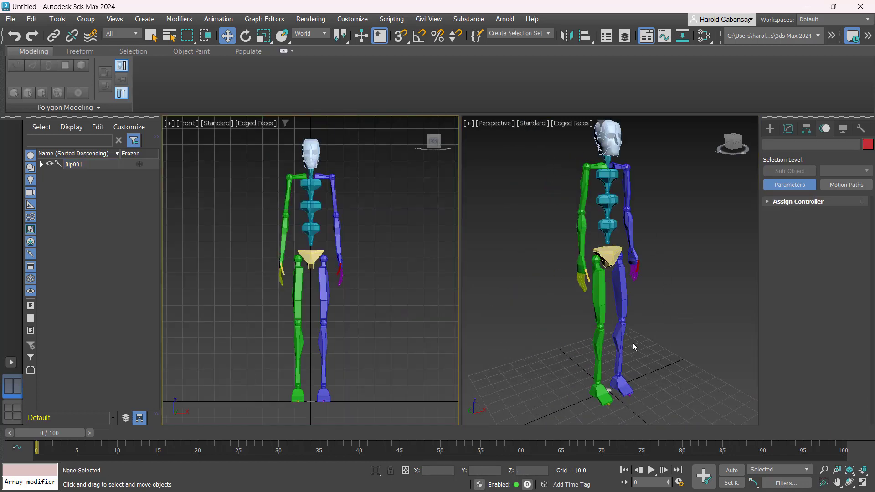
alt+middle_drag(647, 287, 600, 272)
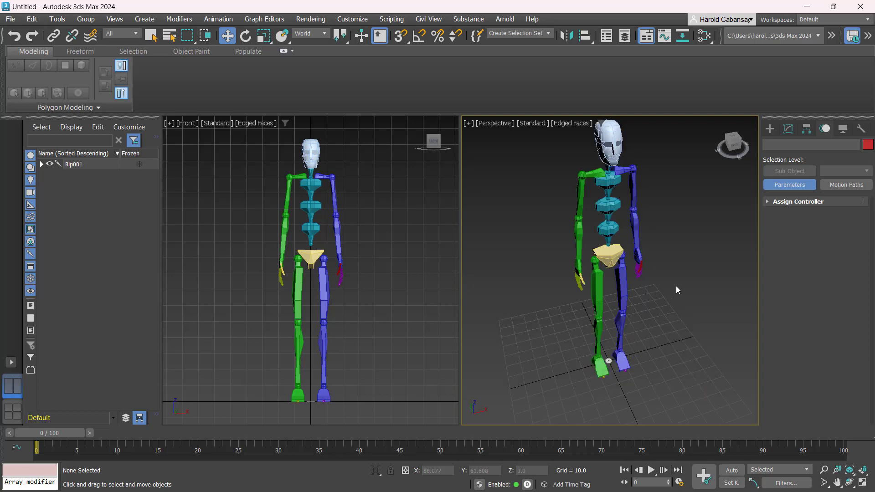
middle_drag(676, 286, 680, 302)
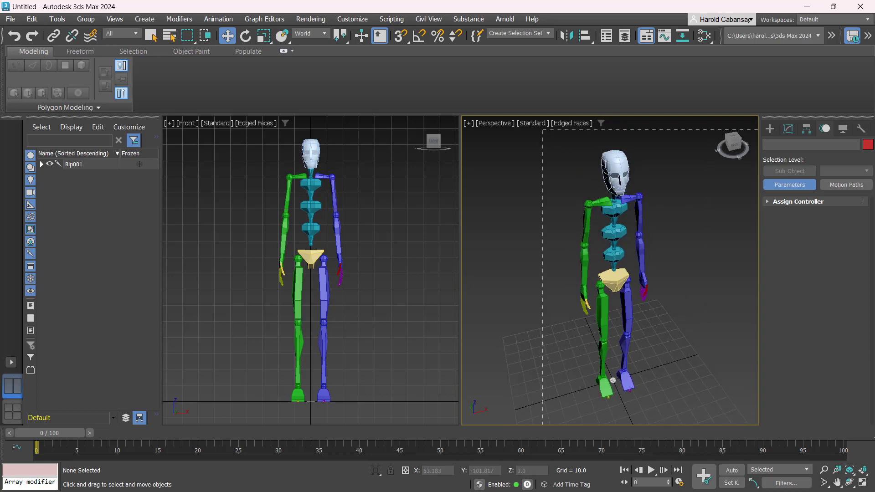
drag(543, 130, 613, 346)
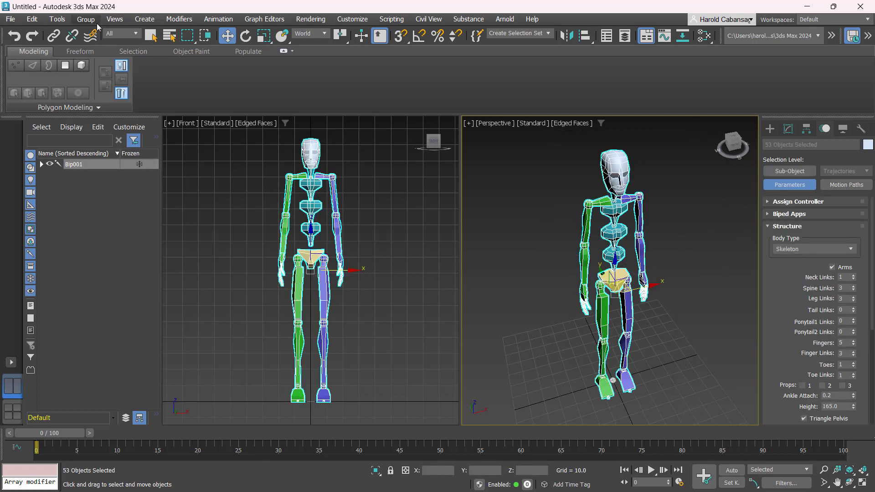
Save the scene, then take a single Mesh snapshot of the selected bones via Tools > Snapshot
key(ctrl+s)
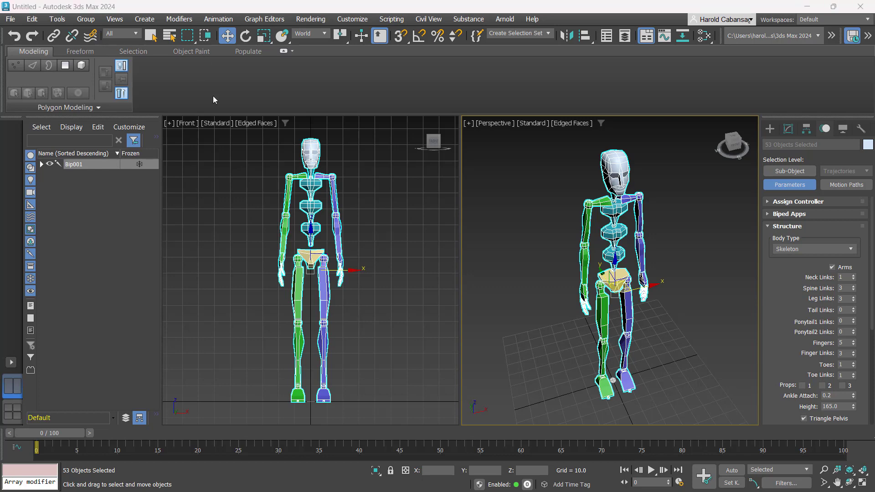
click(58, 20)
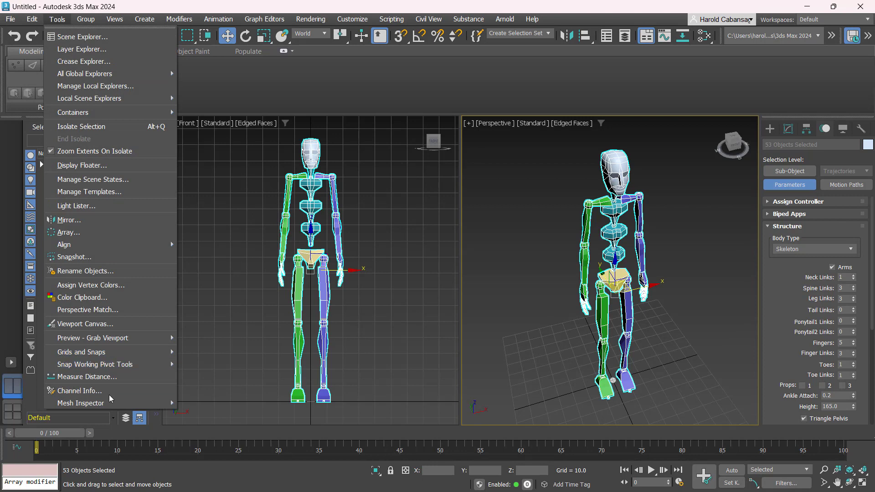
click(116, 257)
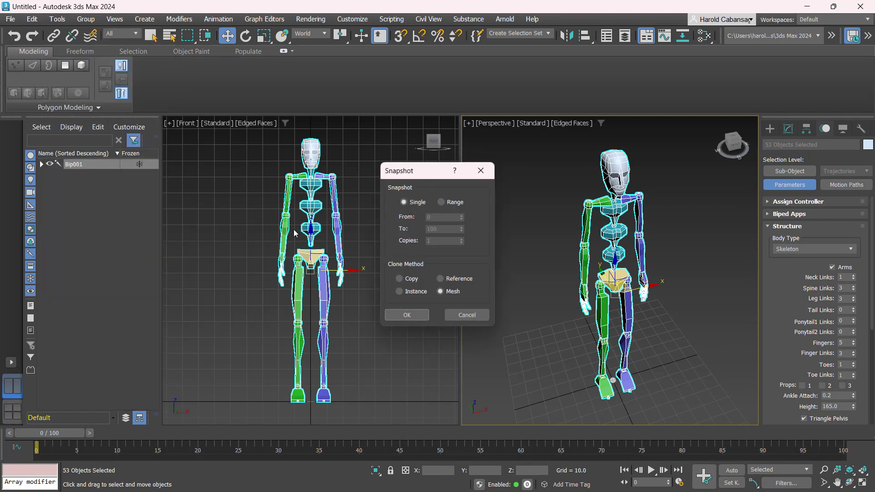
click(417, 202)
click(418, 318)
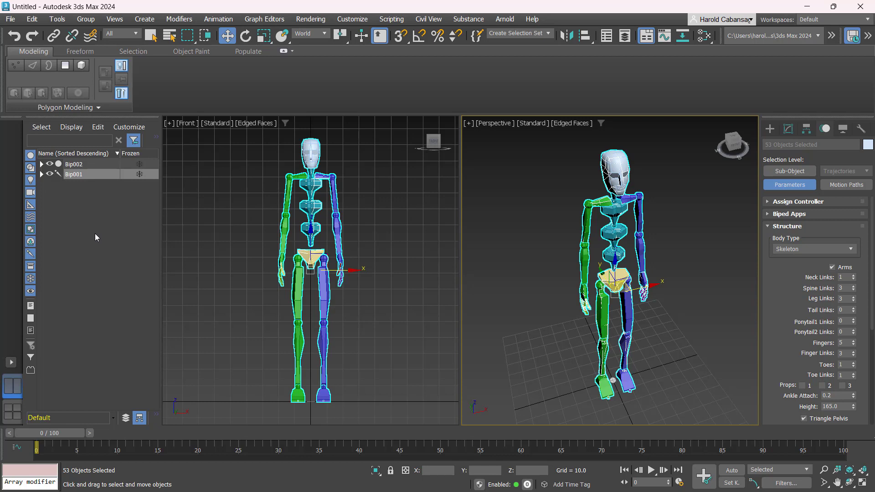
Delete Bip001, confirm in the Modify panel that Bip002 is an Editable Mesh, and marquee-select its bones
key(Delete)
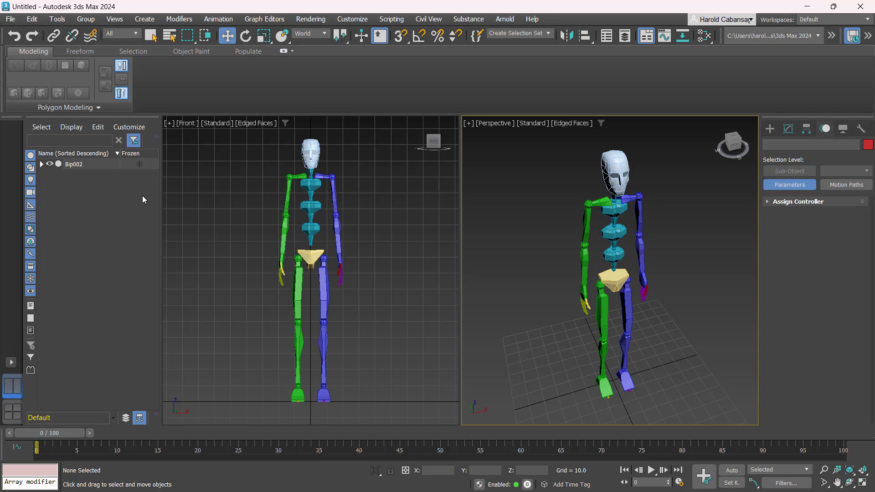
key(ctrl+z)
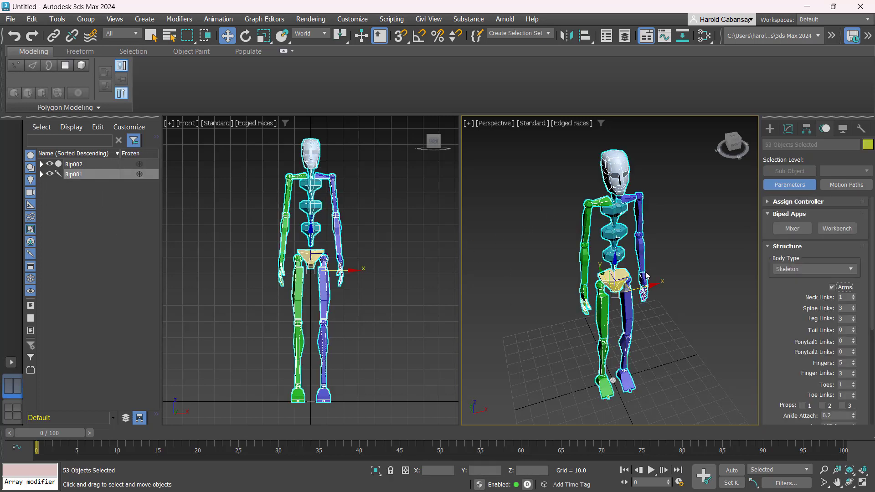
key(Delete)
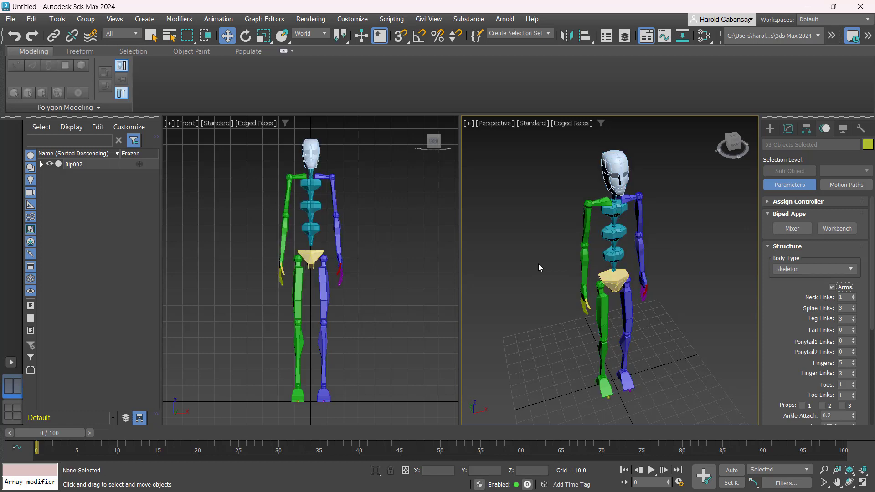
click(80, 166)
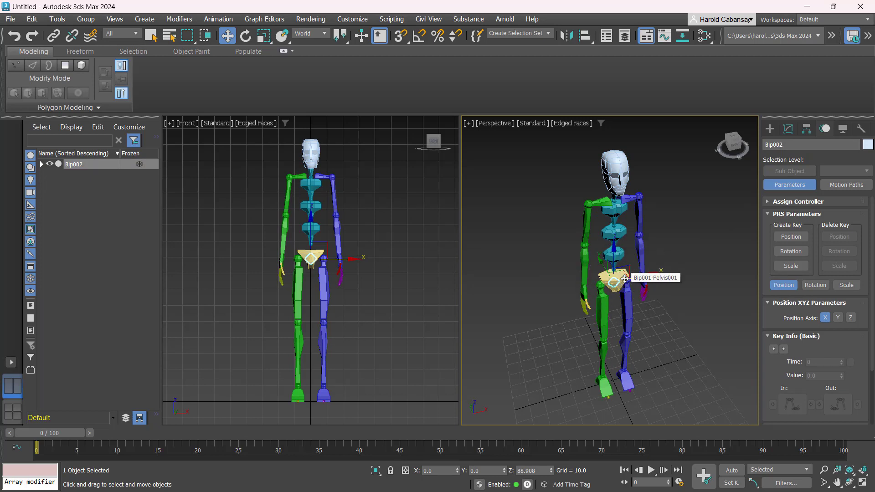
click(788, 130)
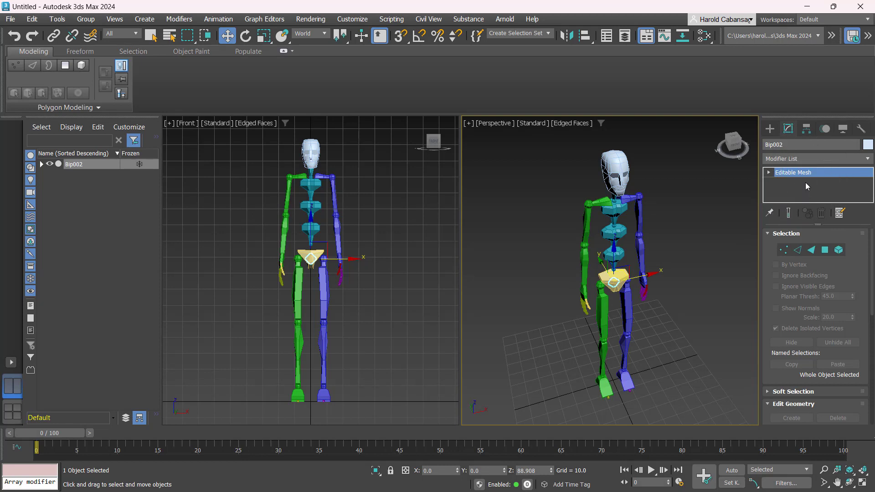
click(707, 219)
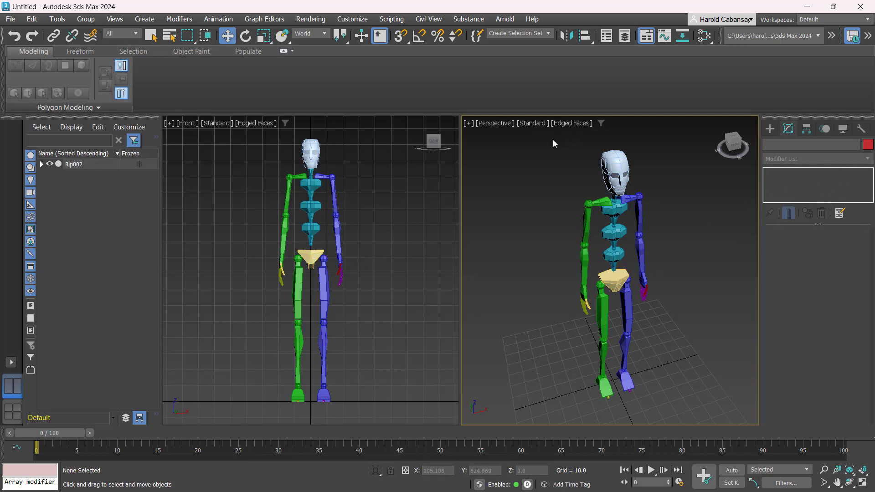
drag(553, 144, 666, 315)
Convert the selected Bip002 bones to Editable Poly from the right-click menu
right_click(604, 249)
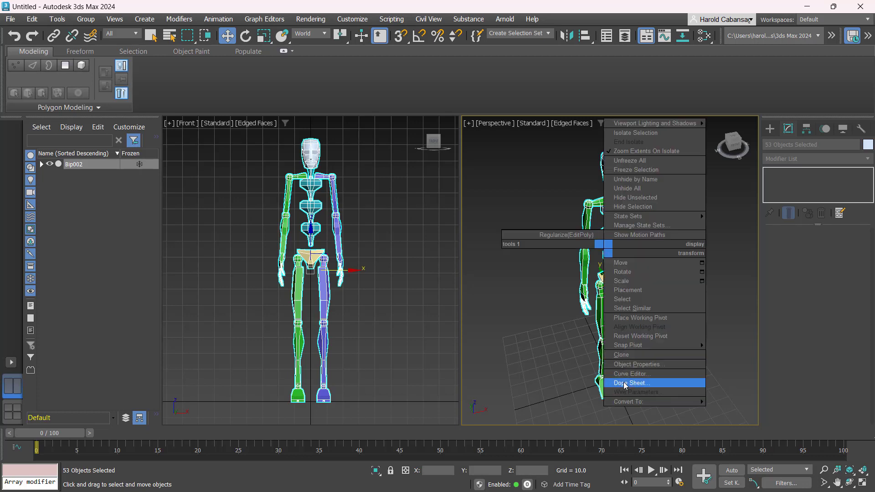
mouse_move(638, 401)
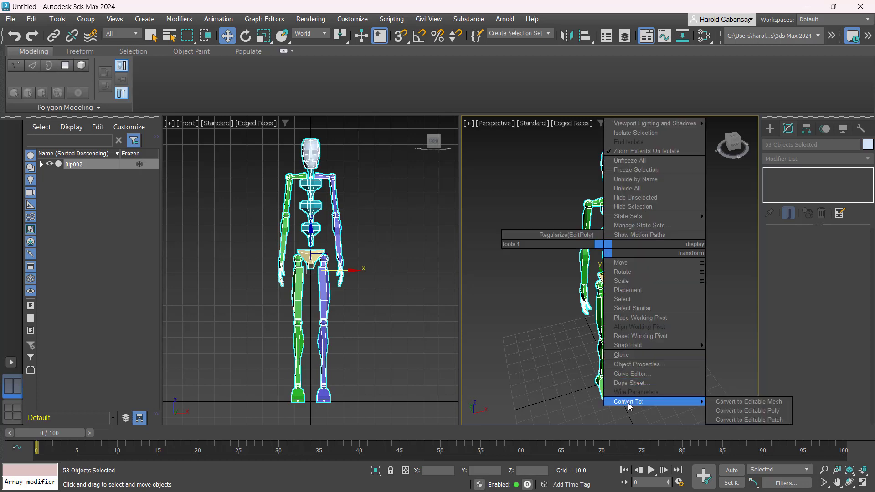
click(750, 412)
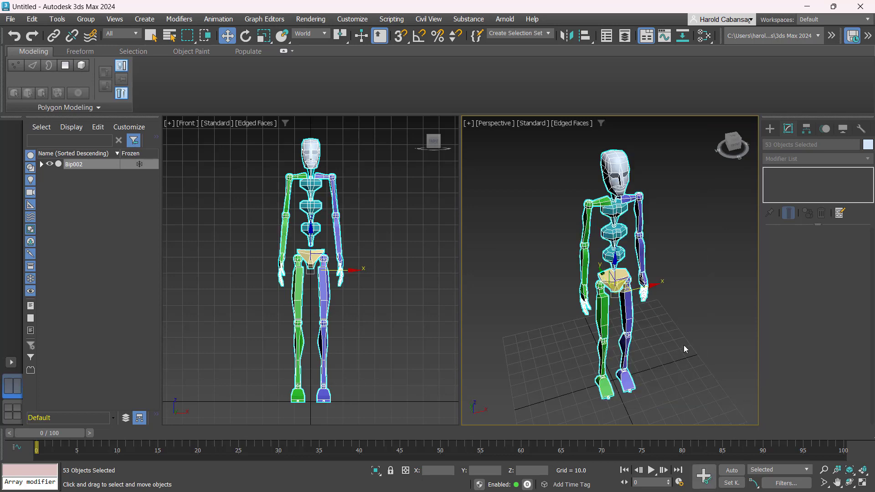
click(683, 346)
Maximize the Front view with Alt+W and zoom and pan to frame the head and shoulders
scroll(669, 321, up, 3)
scroll(669, 321, down, 3)
alt+middle_drag(669, 321, 650, 316)
scroll(393, 239, up, 2)
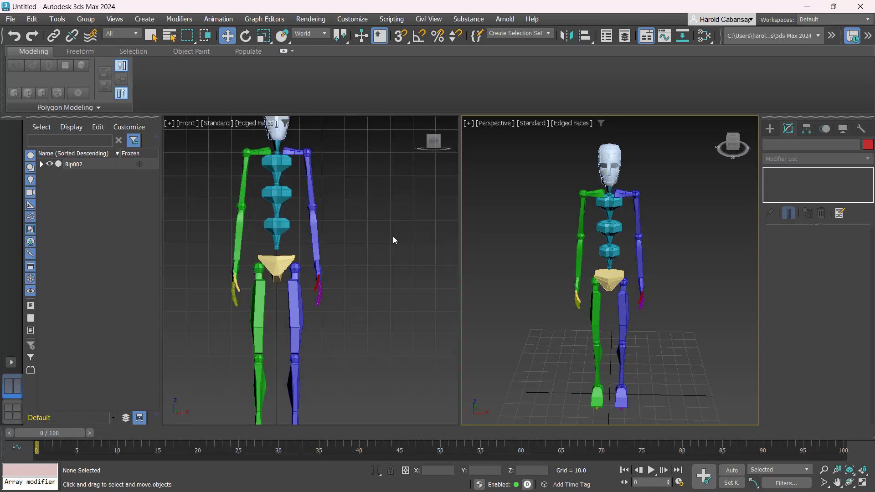
middle_drag(349, 202, 373, 237)
key(alt+e)
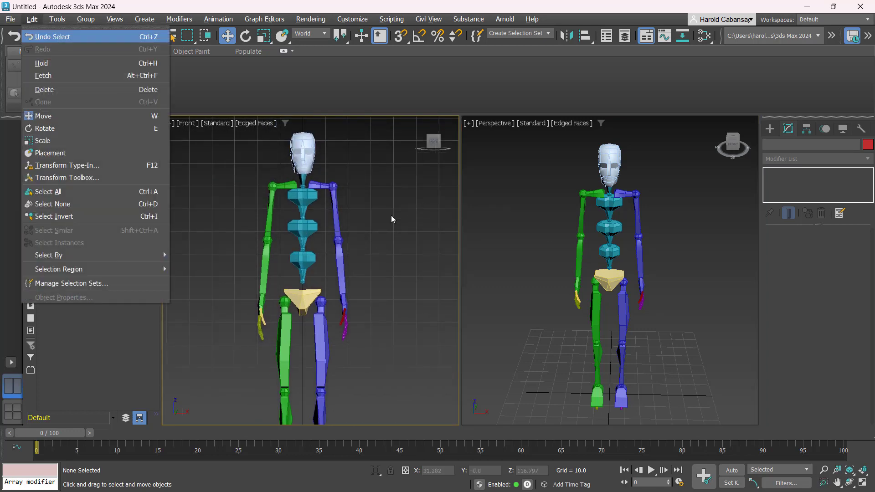
key(Escape)
key(alt+w)
scroll(553, 214, down, 1)
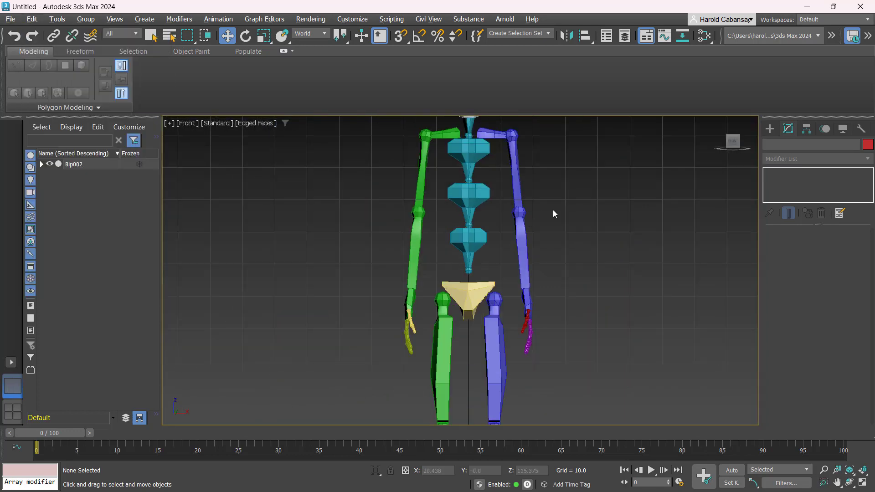
middle_drag(572, 216, 551, 280)
scroll(517, 203, up, 3)
middle_drag(521, 211, 618, 334)
click(469, 300)
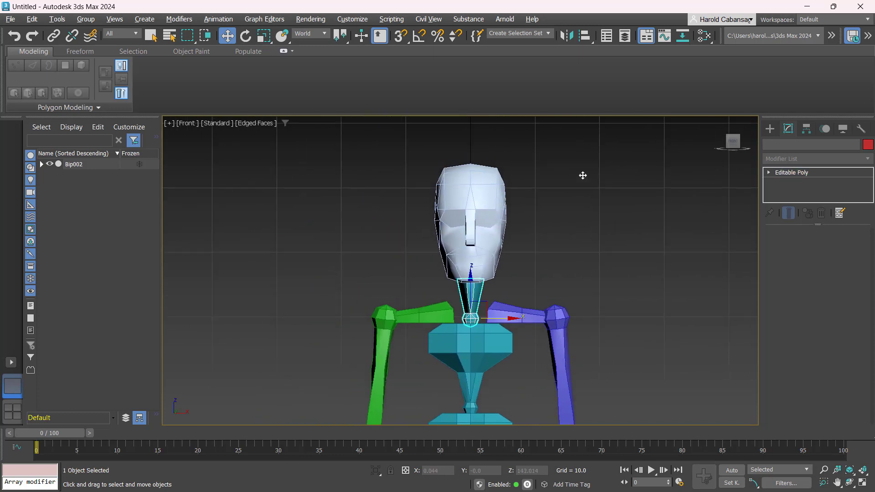
middle_drag(567, 276, 550, 188)
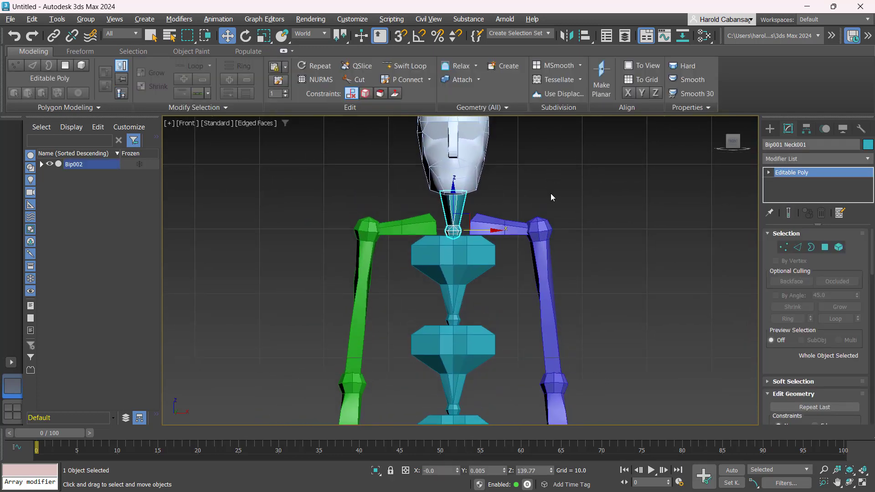
key(e)
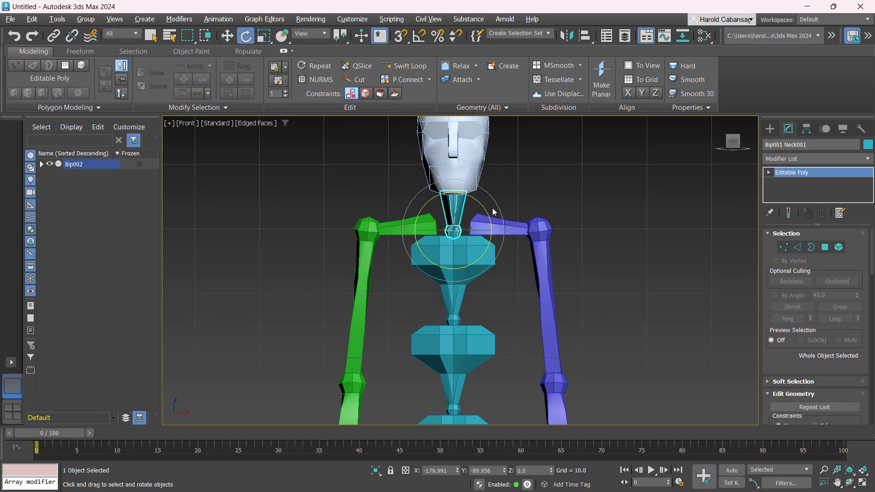
drag(476, 197, 495, 244)
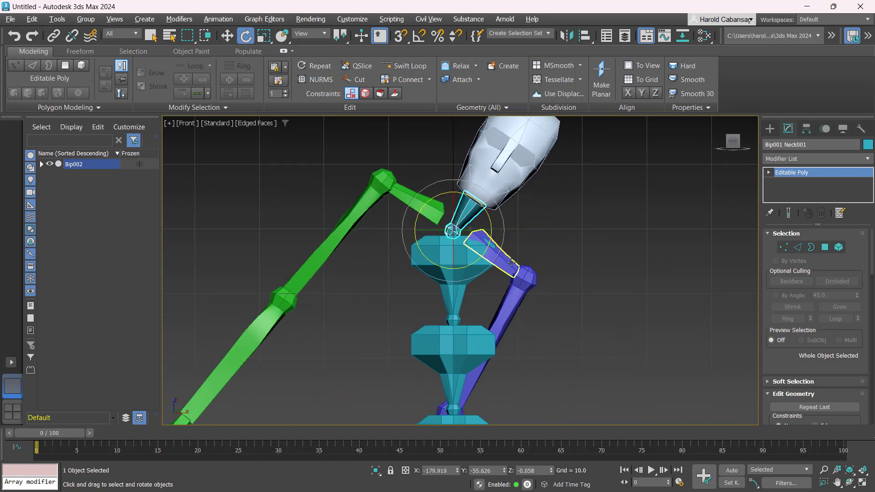
key(ctrl+z)
click(554, 192)
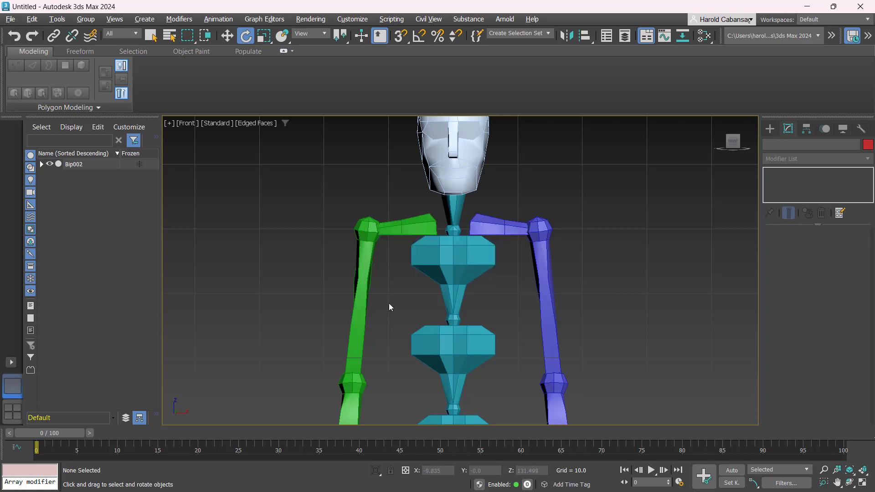
Link the green and blue clavicles to the upper spine piece with Select and Link
click(53, 36)
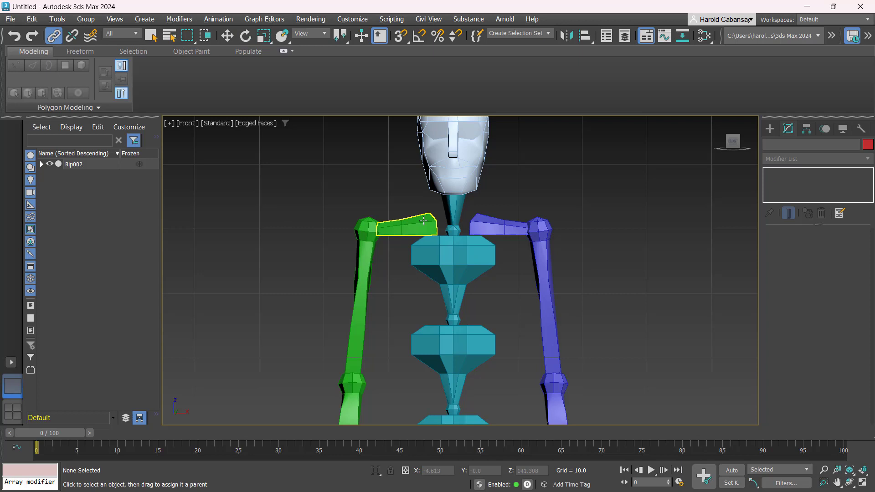
drag(423, 221, 430, 255)
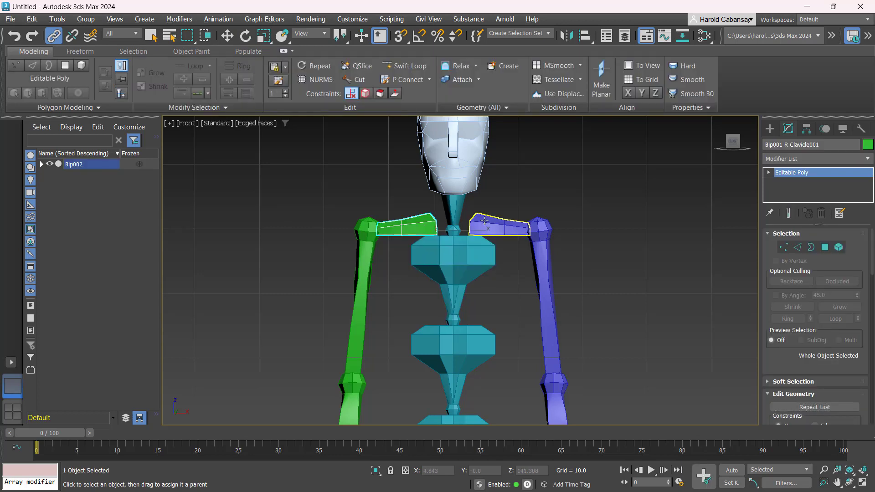
drag(484, 221, 479, 255)
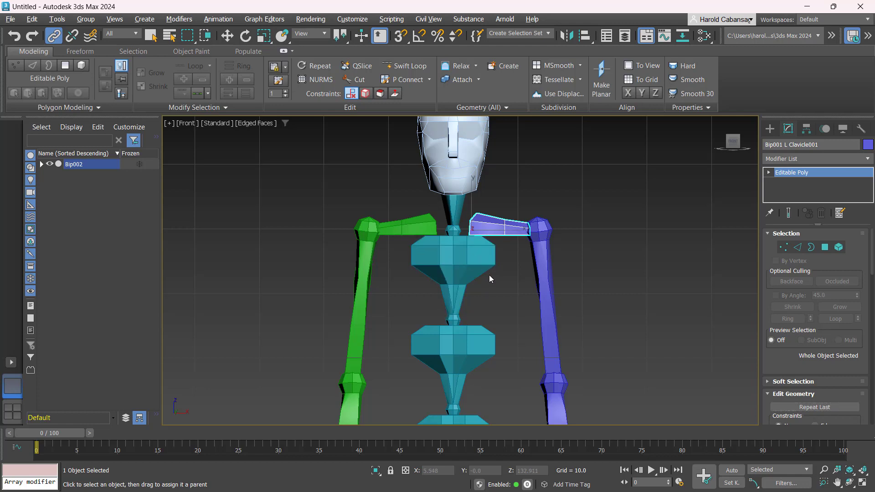
Test-rotate the upper spine and the neck to confirm the clavicles follow, undoing each rotation
key(w)
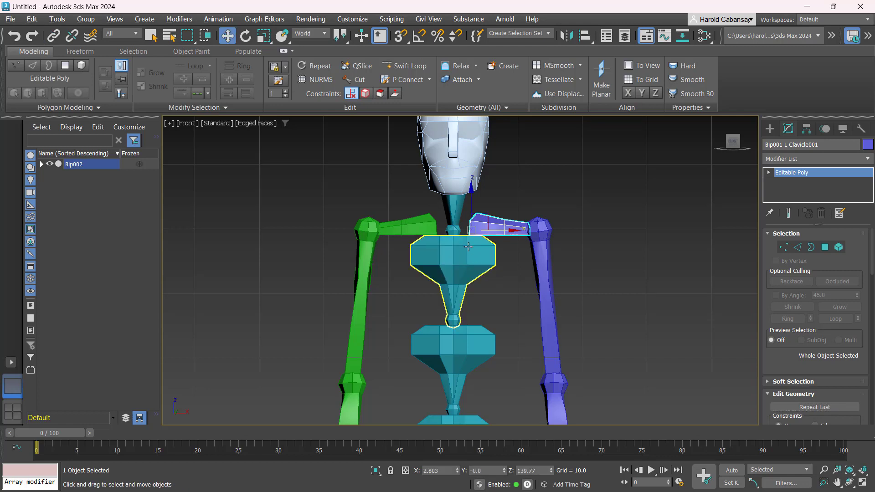
click(468, 247)
key(e)
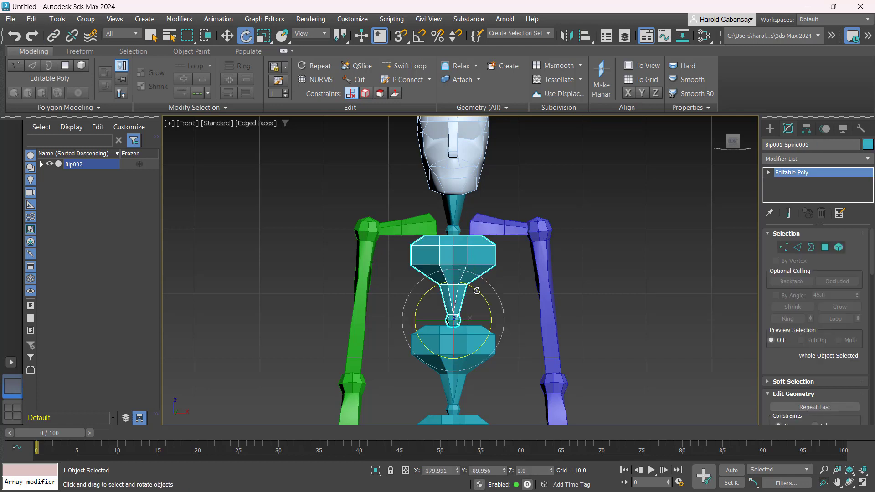
drag(474, 293, 485, 296)
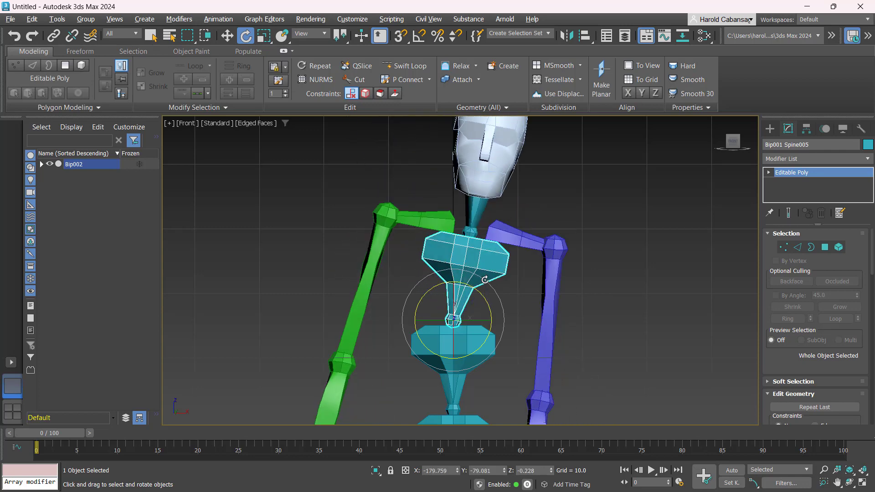
key(ctrl+z)
click(458, 212)
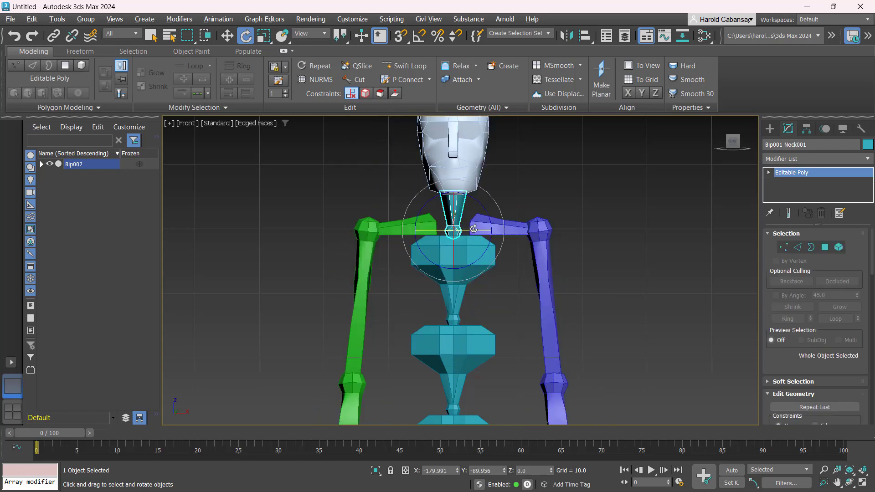
drag(474, 229, 454, 225)
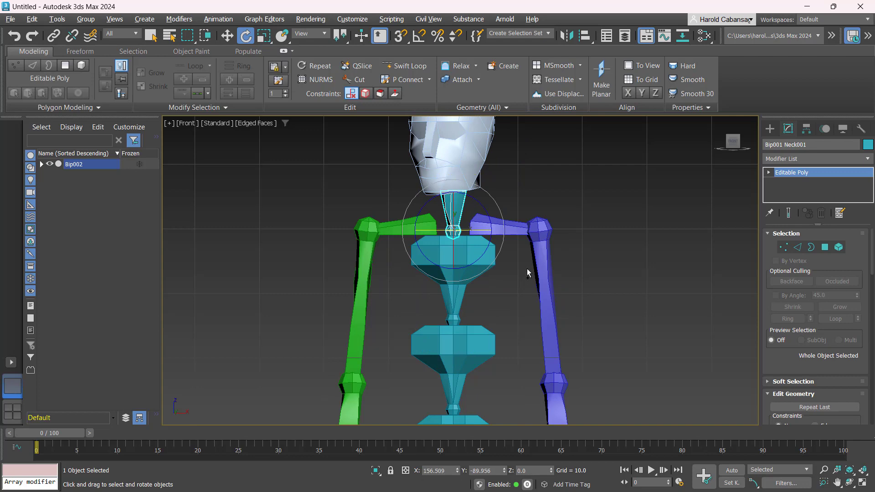
key(ctrl+z)
Maximize the Perspective viewport and pan it down toward the legs
key(alt+w)
right_click(632, 343)
key(alt+w)
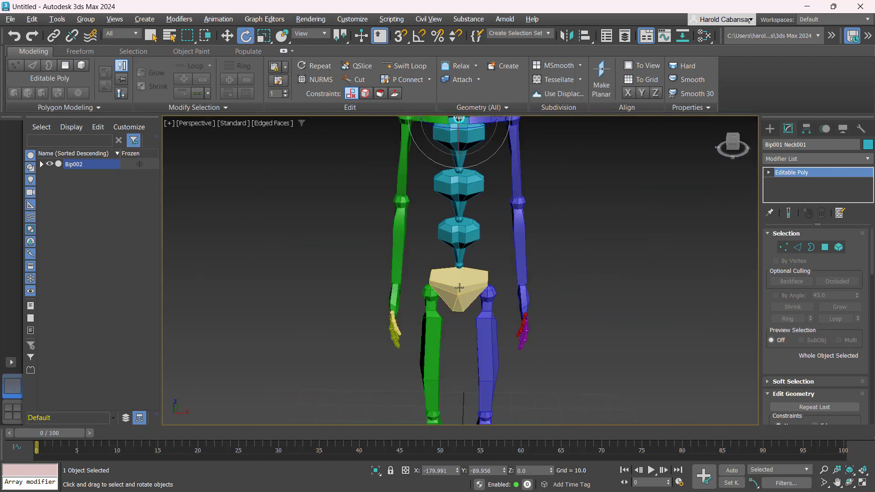
scroll(556, 322, down, 3)
middle_drag(556, 323, 518, 235)
scroll(517, 242, up, 4)
scroll(477, 266, down, 5)
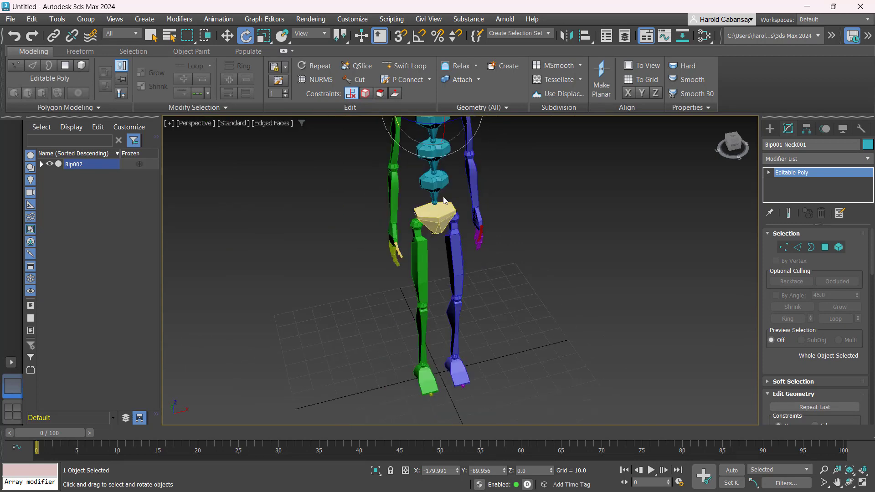
Bend the spine piece above the pelvis forward to test the linking, then undo
click(424, 178)
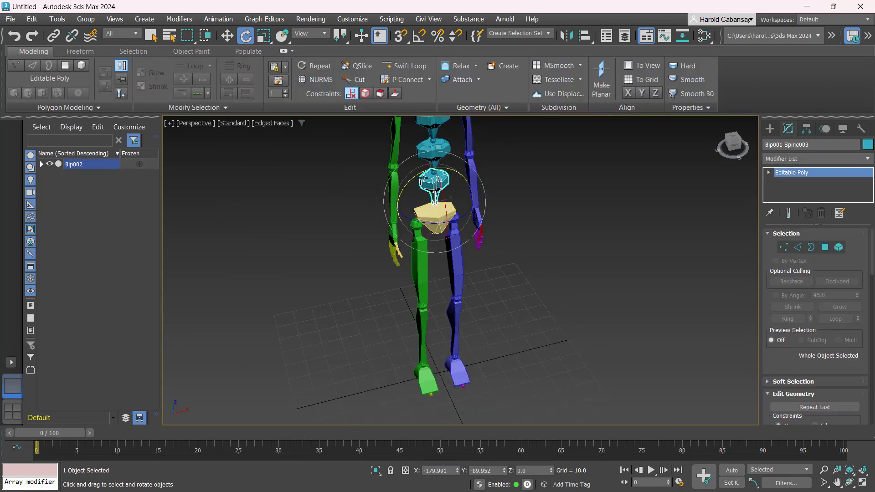
mouse_move(424, 177)
mouse_down()
mouse_move(465, 282)
mouse_move(438, 169)
mouse_up()
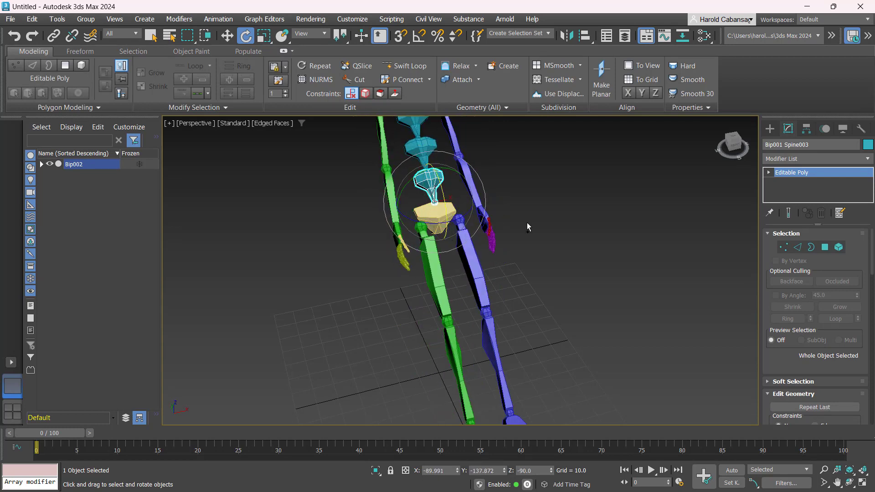
key(ctrl+z)
Centre the view on the pelvis and thighs, then select and deselect the blue left thigh
scroll(501, 261, up, 2)
middle_drag(502, 261, 472, 274)
click(451, 267)
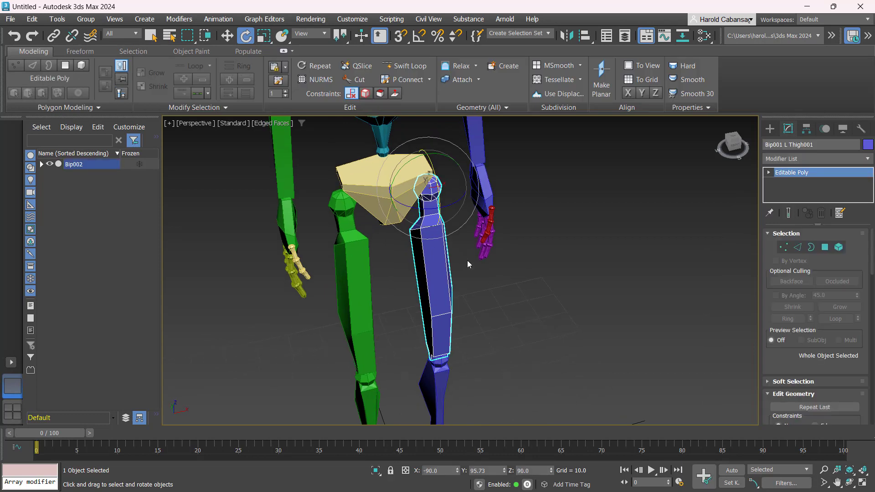
key(w)
click(410, 283)
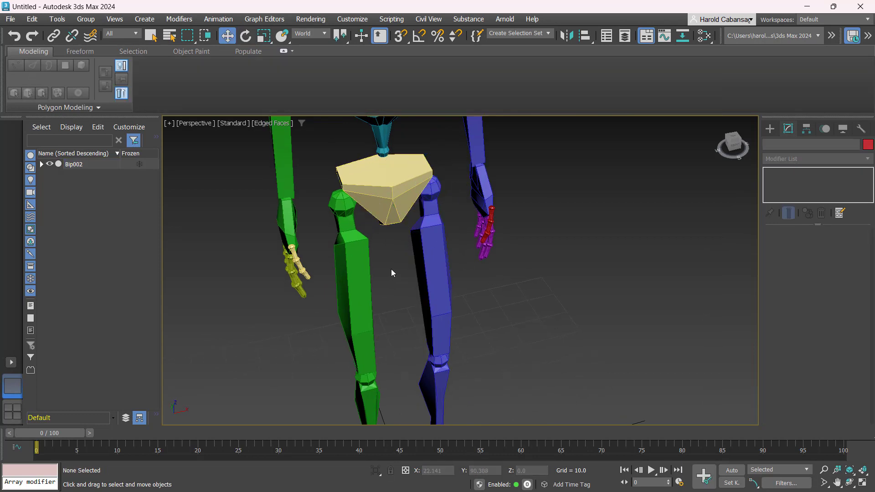
Link the green right thigh and blue left thigh to the pelvis with Select and Link
click(353, 274)
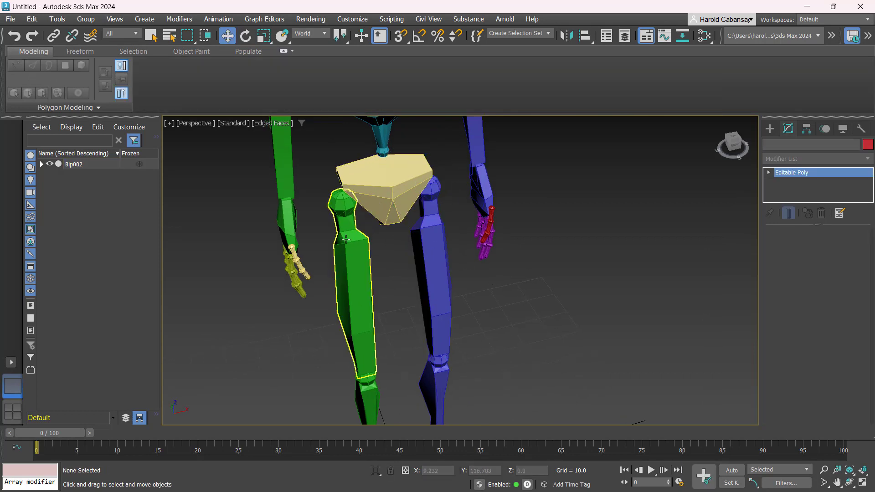
click(53, 36)
drag(359, 265, 358, 181)
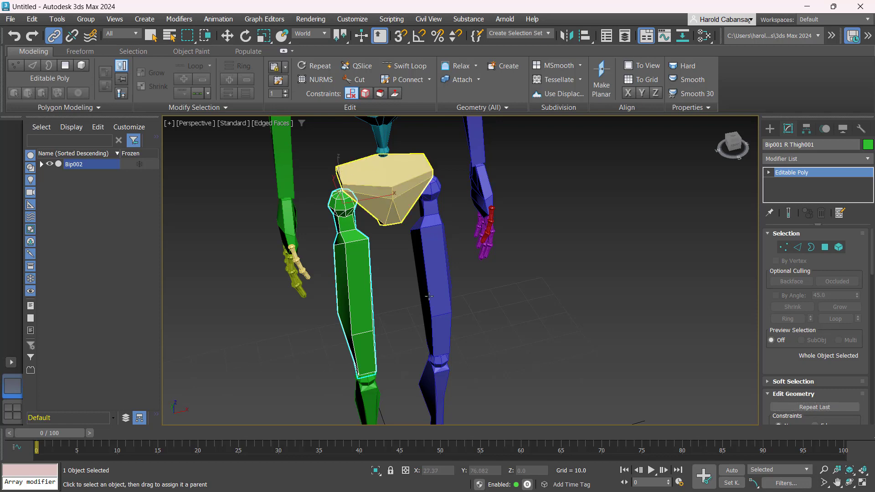
drag(439, 272, 412, 160)
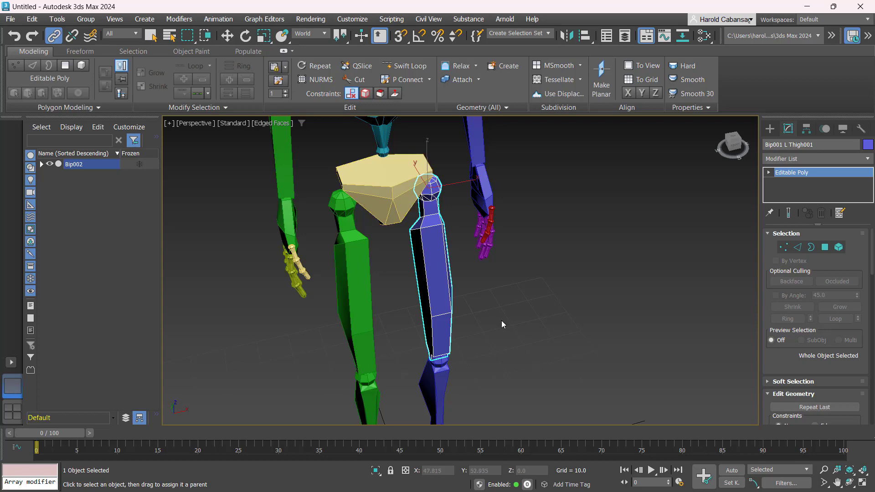
key(w)
click(524, 353)
Rotate the lowest spine piece to check that the linked arms swing with it
middle_drag(393, 174, 392, 242)
click(384, 164)
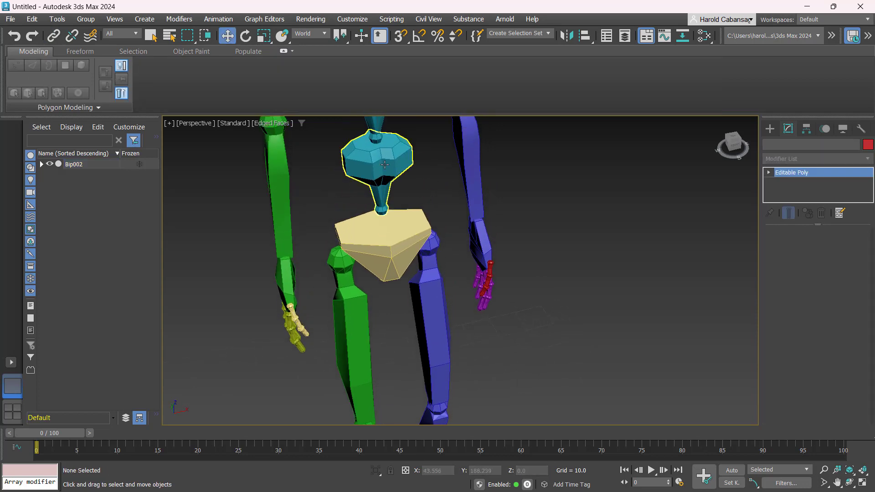
key(e)
drag(383, 193, 377, 232)
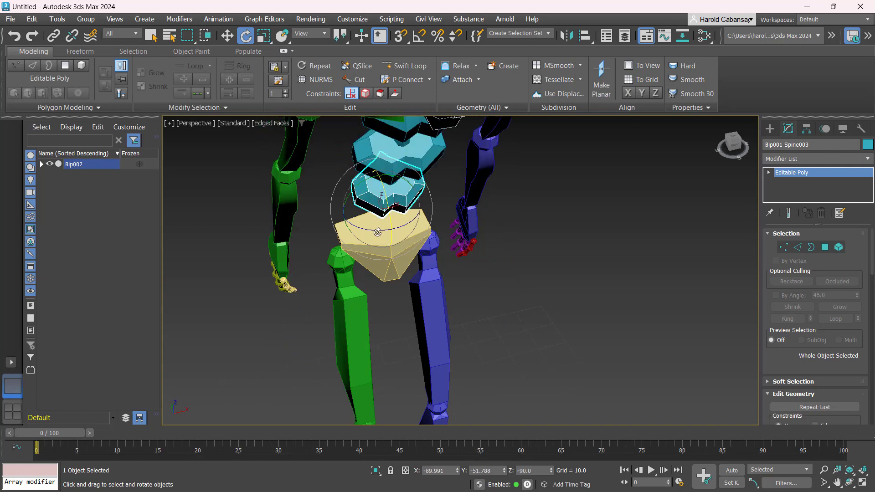
Undo the spine rotation, then test-rotate the pelvis to confirm the legs follow, and undo
key(ctrl+z)
click(578, 298)
click(386, 254)
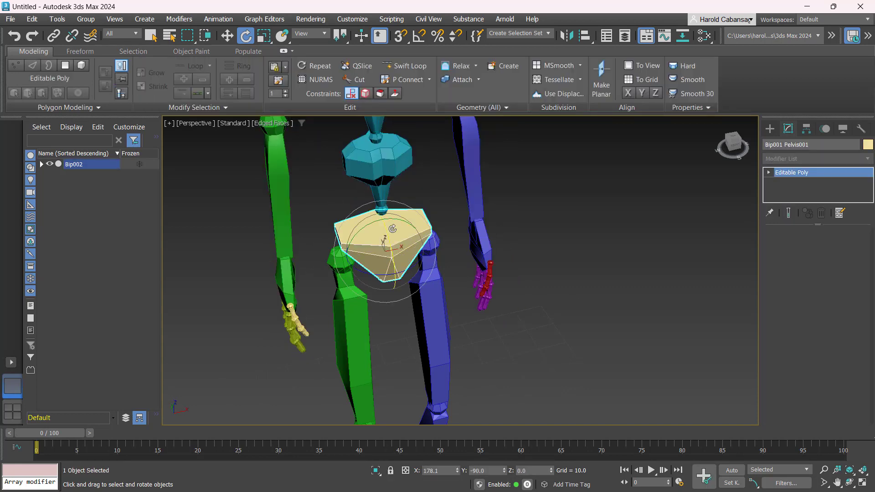
drag(390, 235, 395, 174)
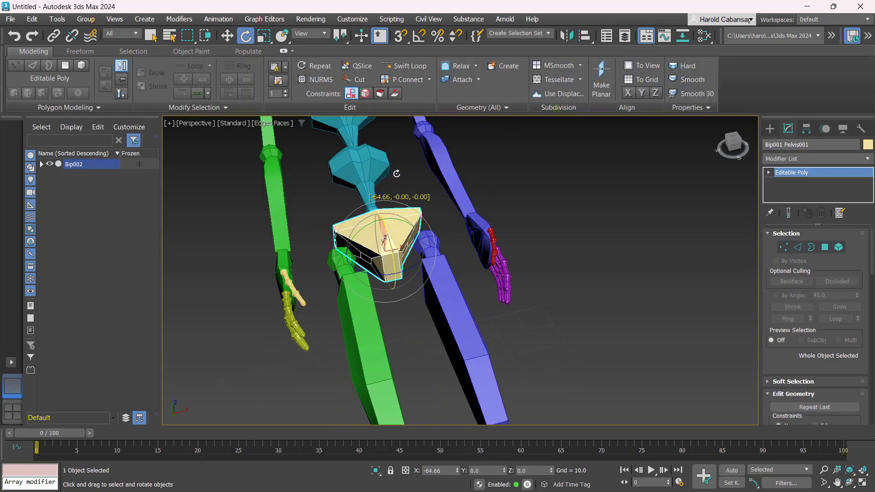
key(ctrl+z)
Orbit to face the skeleton from the front and zoom extents to frame it whole
scroll(619, 287, down, 7)
scroll(603, 303, up, 4)
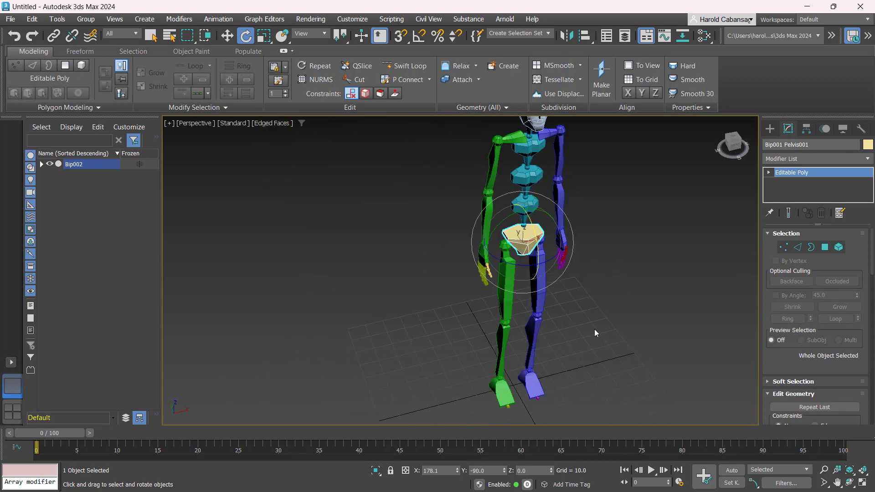
key(w)
click(594, 329)
alt+middle_drag(584, 354, 510, 325)
key(z)
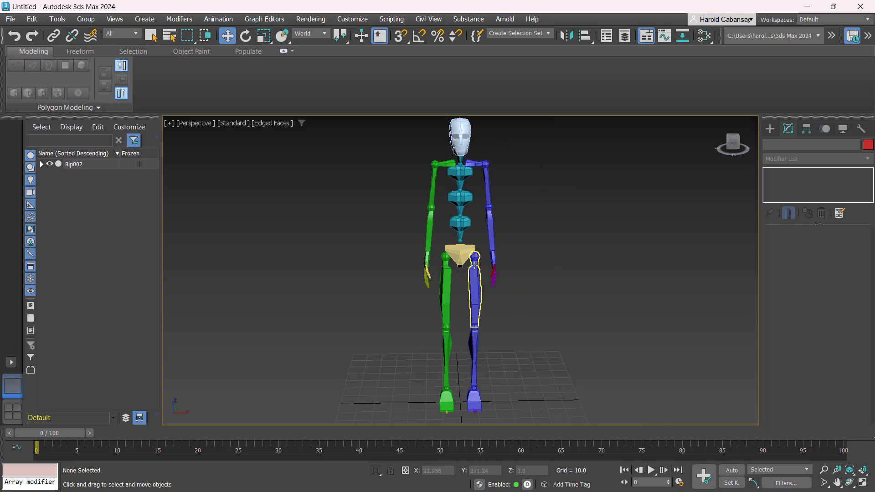
scroll(508, 216, up, 2)
scroll(507, 216, down, 2)
middle_drag(548, 237, 563, 250)
scroll(556, 244, down, 2)
scroll(555, 244, up, 2)
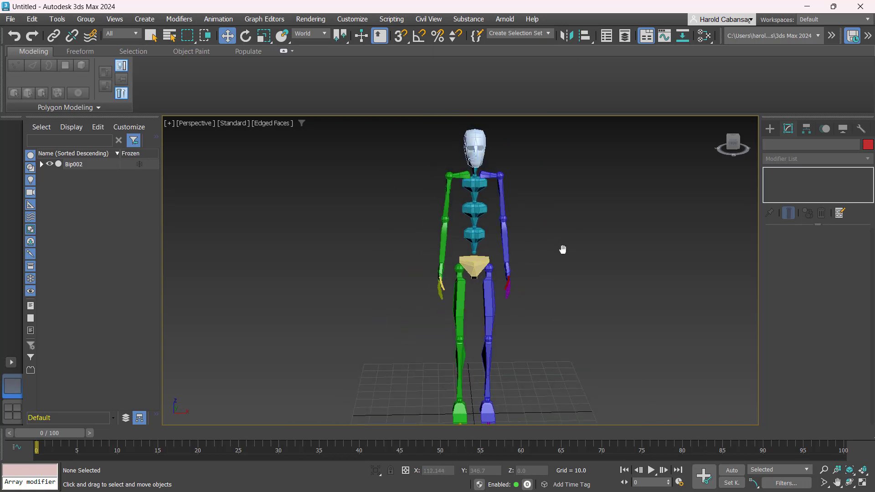